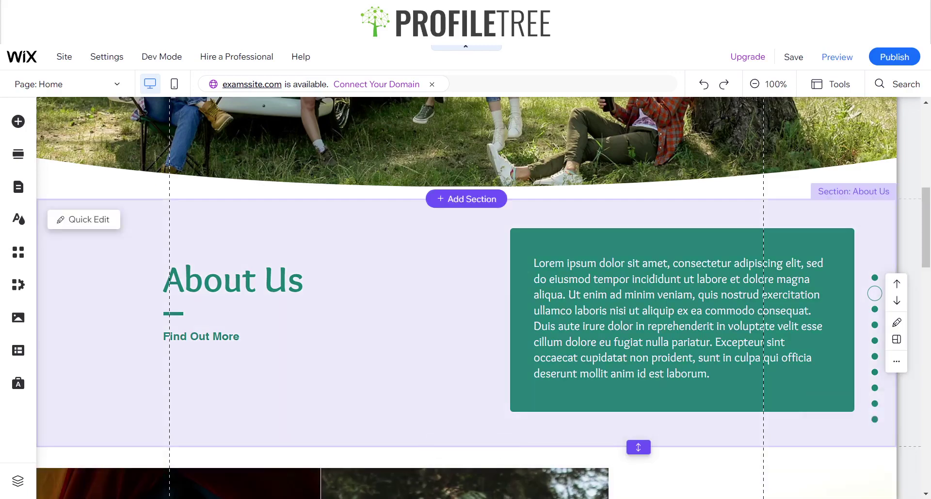
Step: Scroll through the home page and use the old anchor menu to jump to the Explore section
scroll(466, 298, "up", 5)
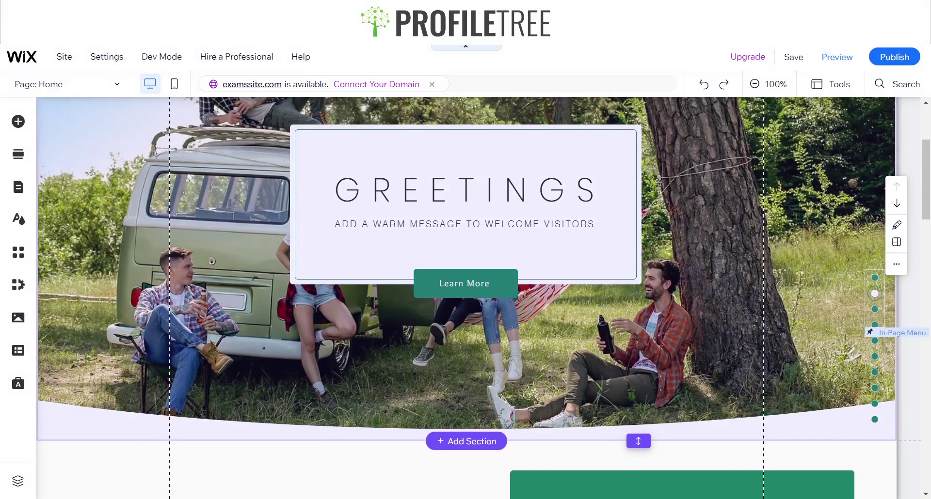
scroll(193, 403, "down", 7)
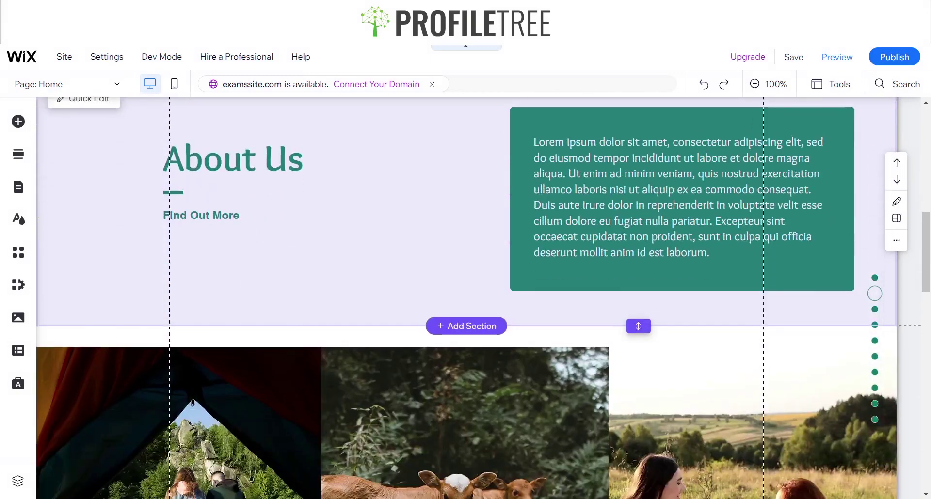
scroll(466, 298, "down", 4)
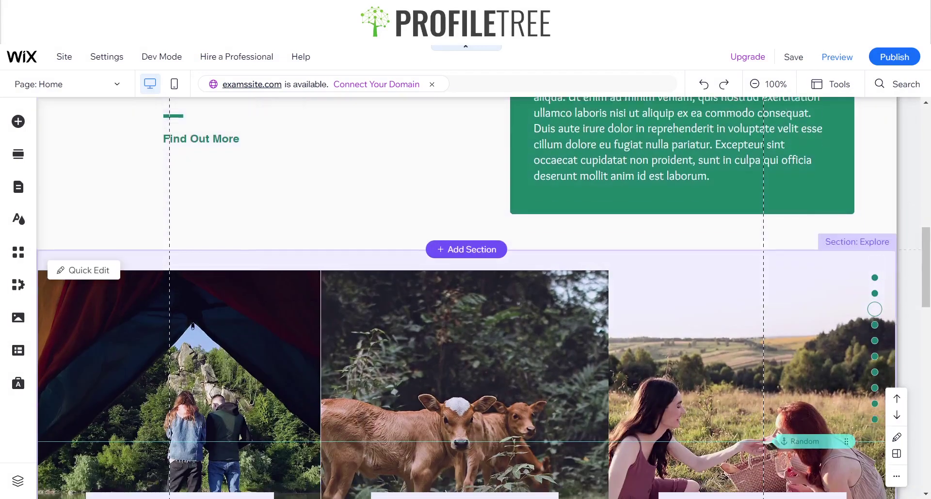
scroll(466, 298, "up", 3)
scroll(465, 298, "down", 4)
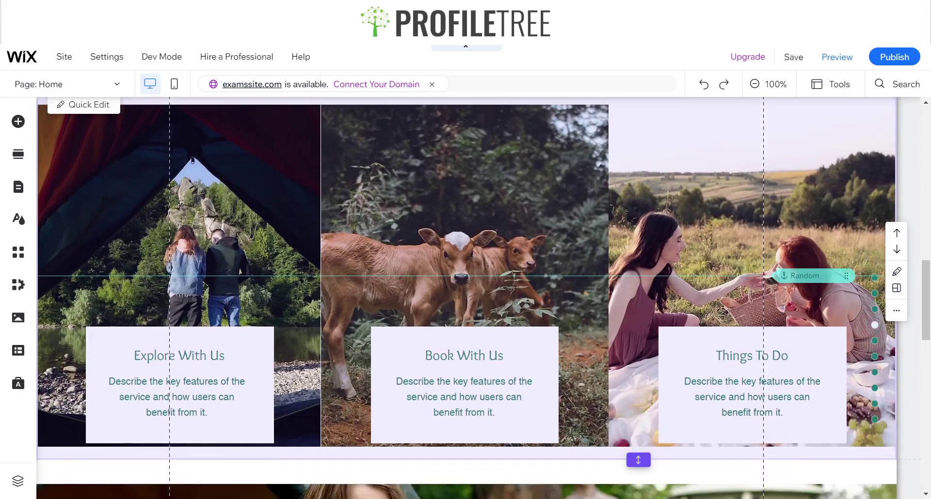
scroll(466, 298, "up", 1)
scroll(466, 298, "down", 1)
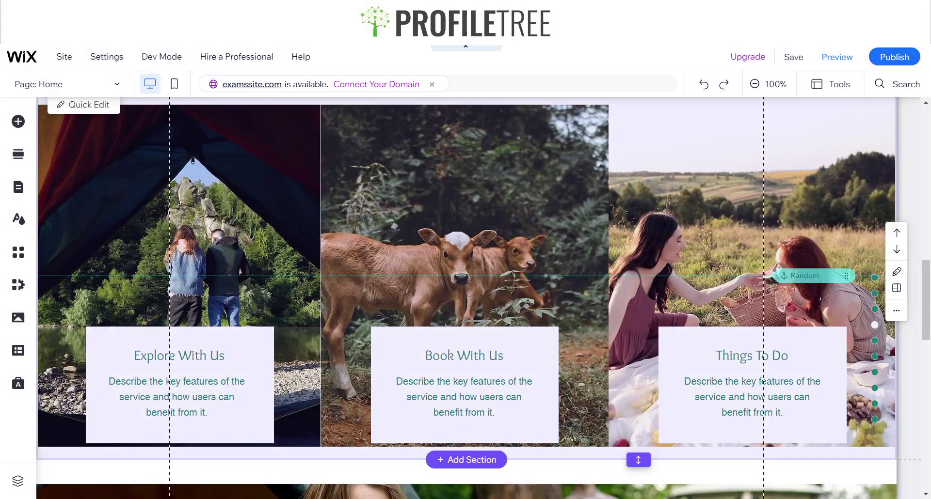
scroll(465, 297, "down", 6)
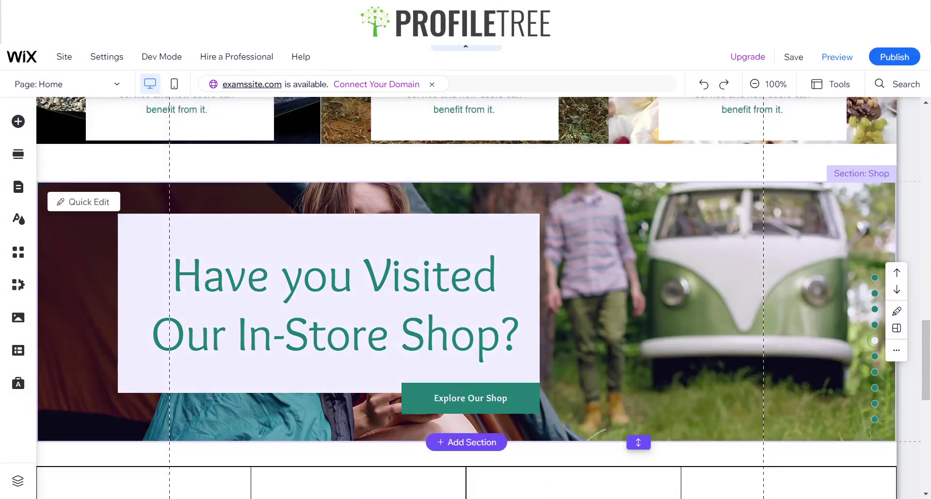
scroll(465, 297, "down", 6)
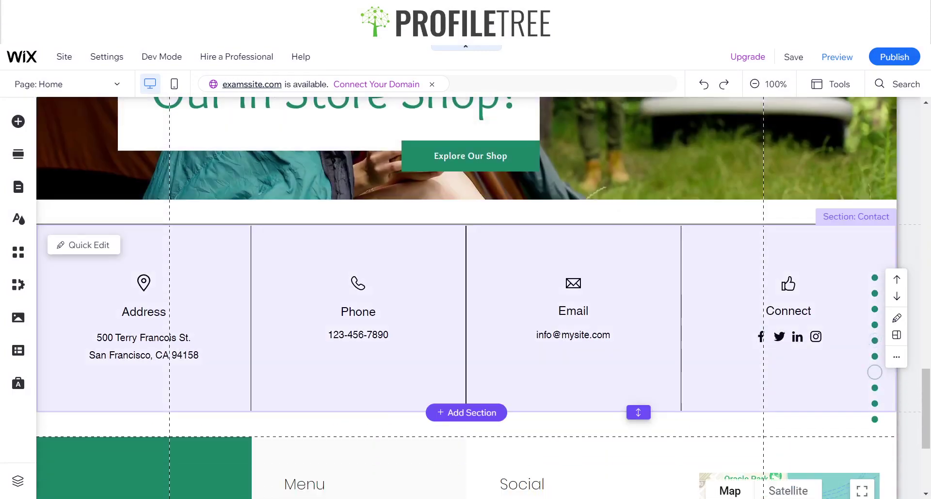
scroll(466, 297, "down", 3)
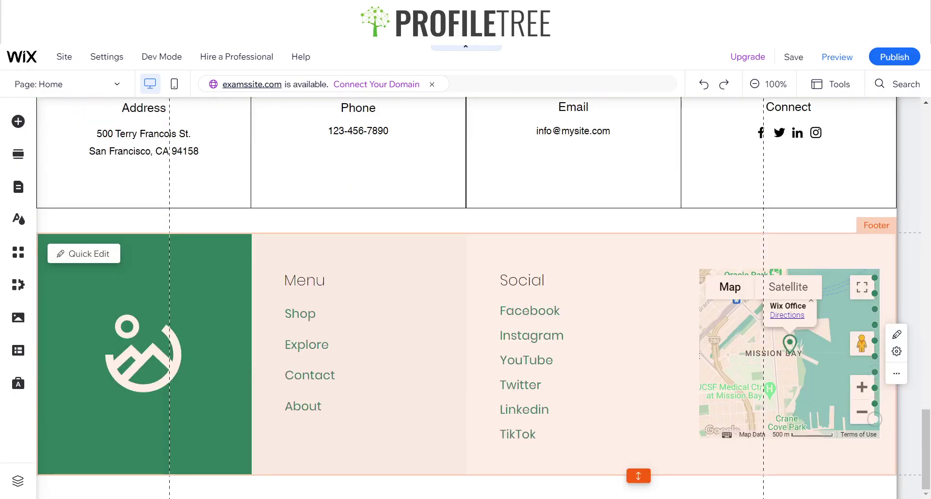
scroll(465, 297, "up", 4)
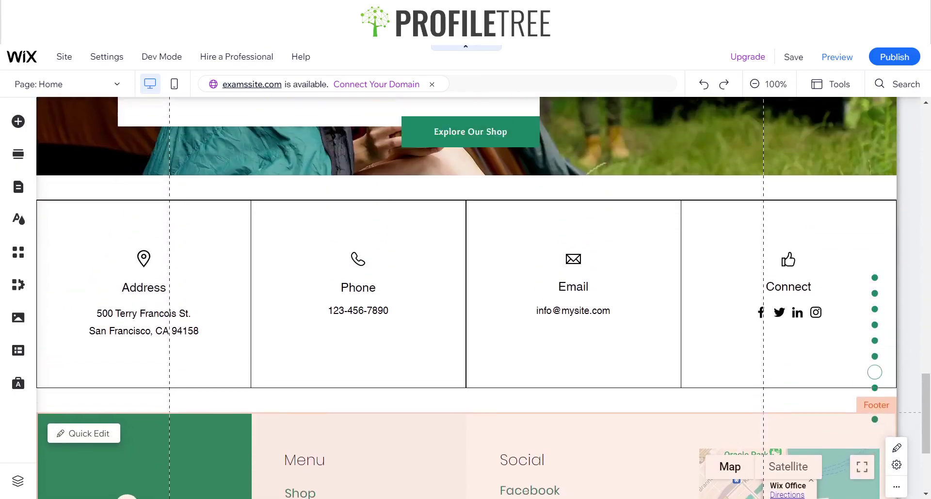
scroll(465, 298, "up", 15)
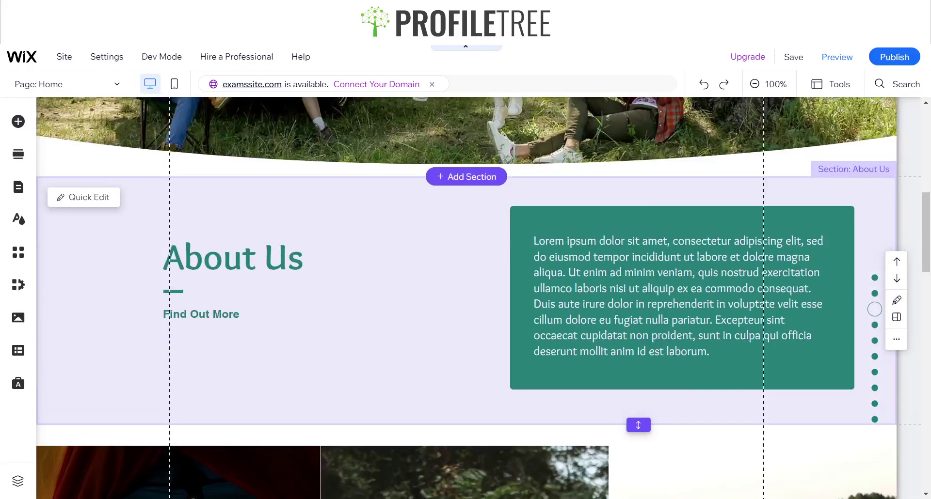
left_click(875, 309)
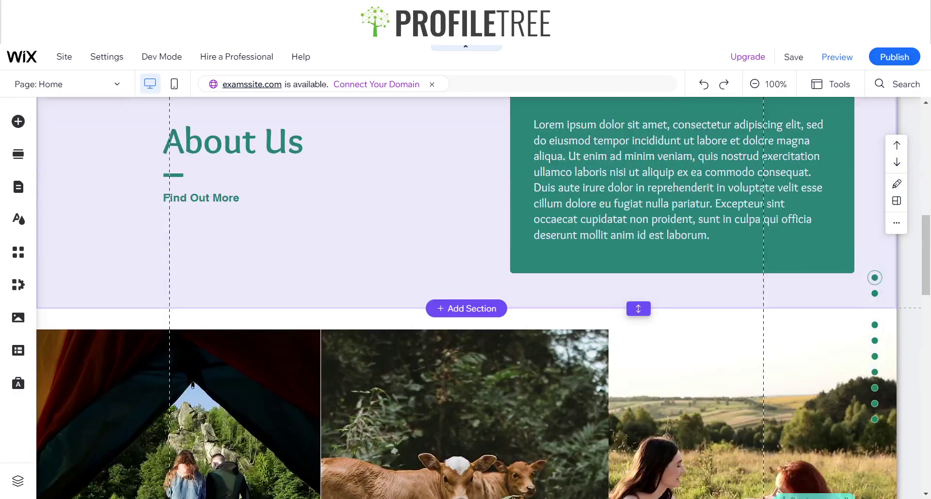
scroll(466, 298, "up", 8)
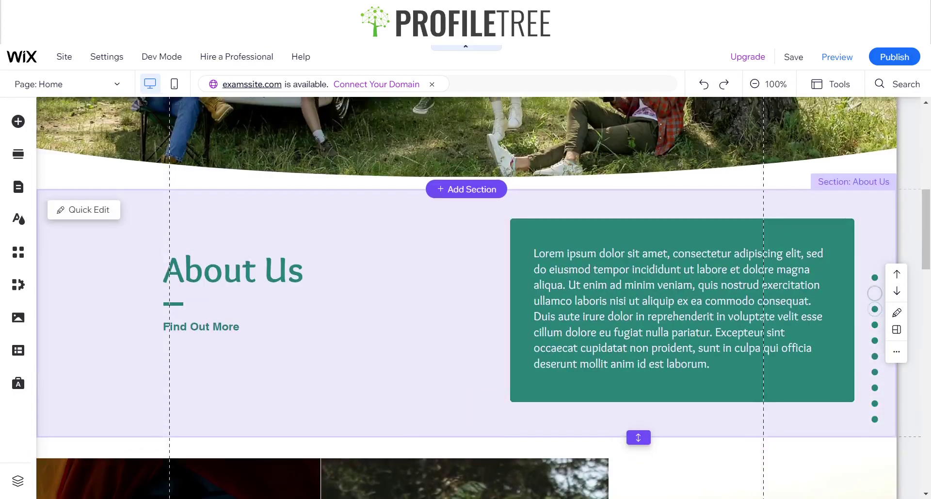
scroll(465, 298, "down", 1)
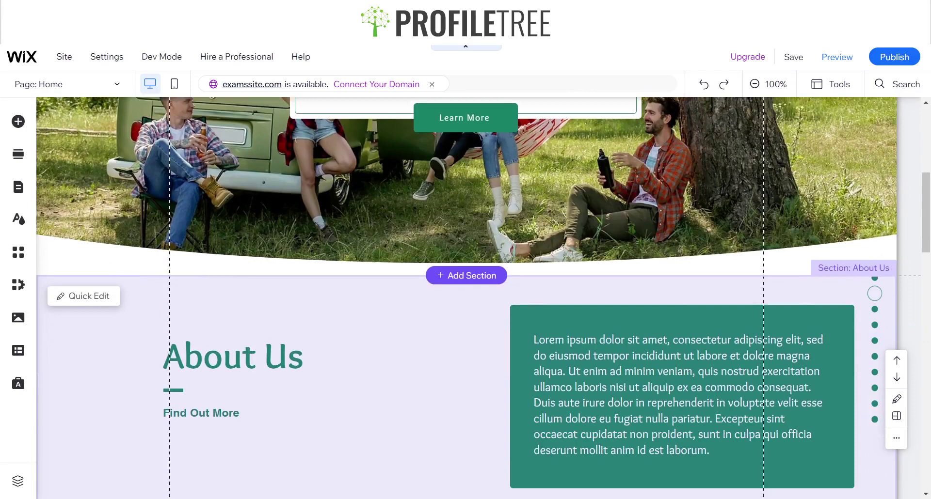
Step: Delete the existing dotted in-page anchor menu, then select the About Us section
left_click(875, 305)
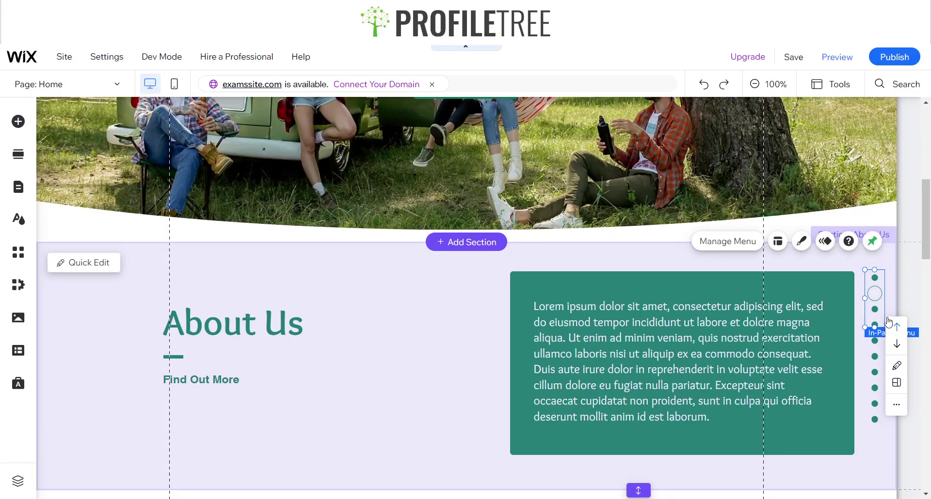
key("Delete")
left_click(386, 323)
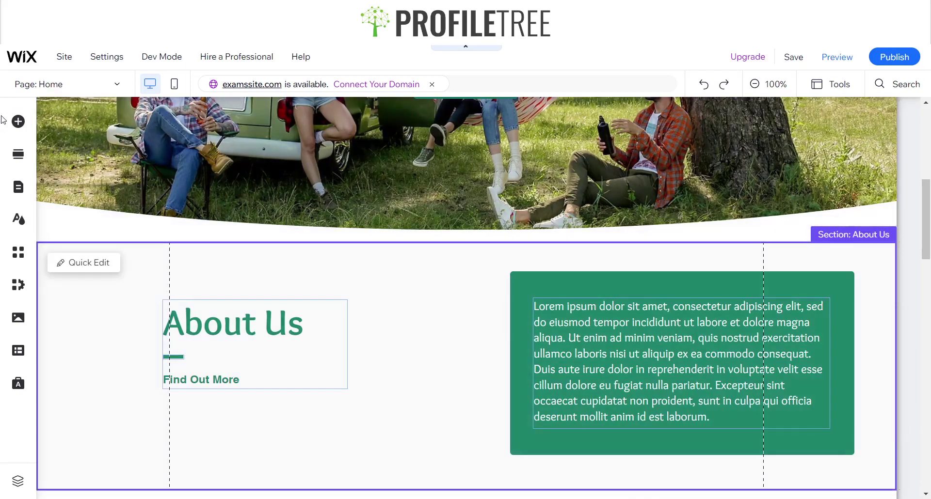
Step: Search the editor for 'menu' and browse the horizontal and vertical menu designs
left_click(18, 124)
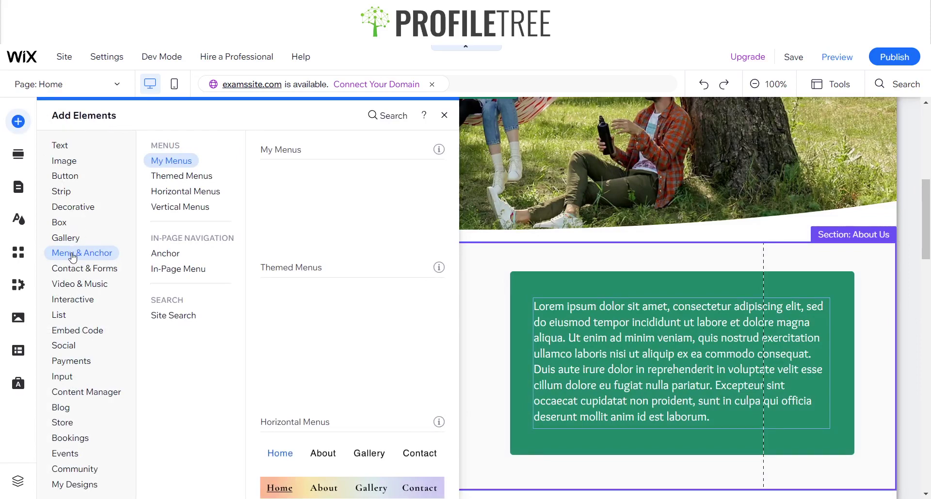
left_click(383, 116)
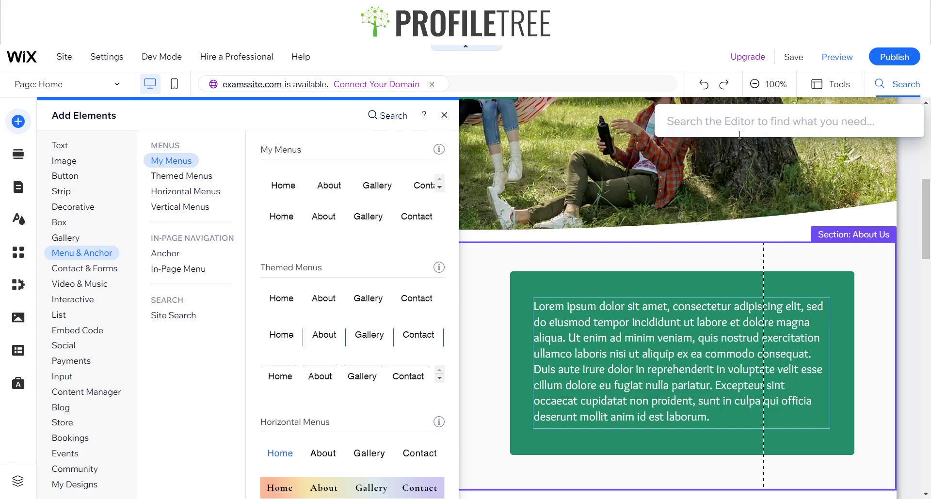
type("m")
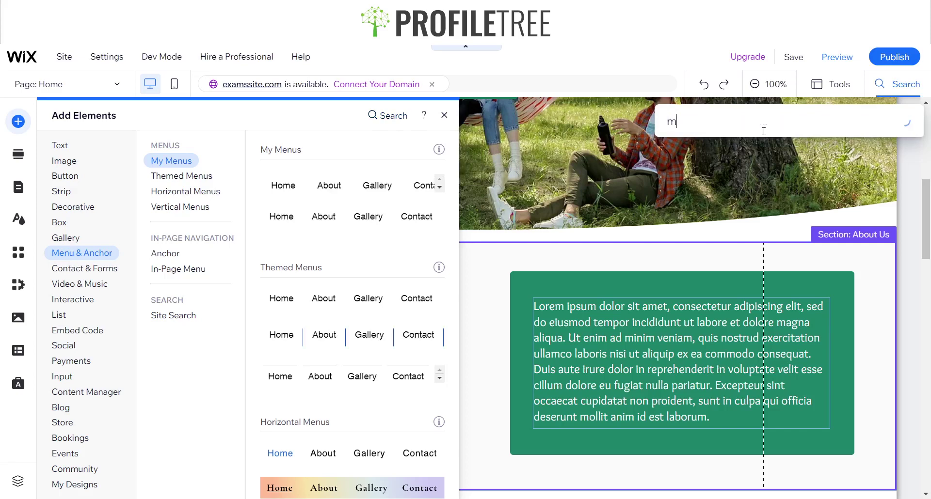
type("enu")
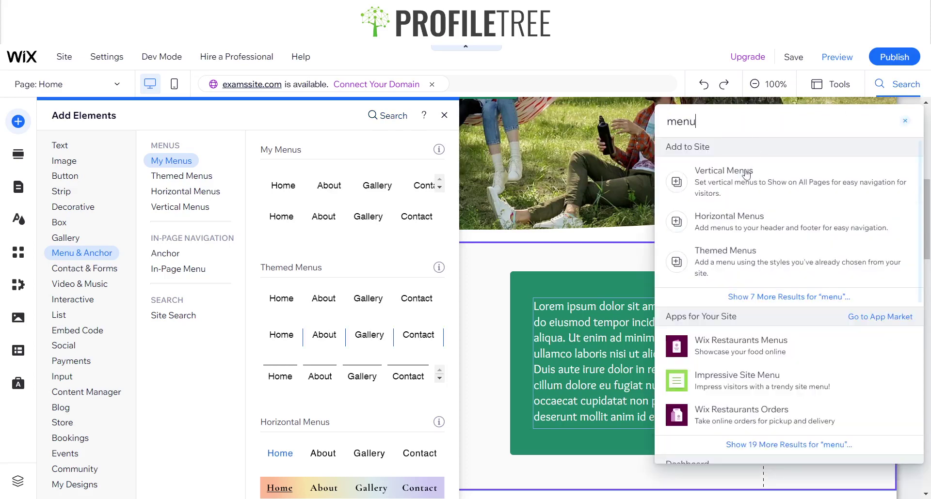
left_click(678, 204)
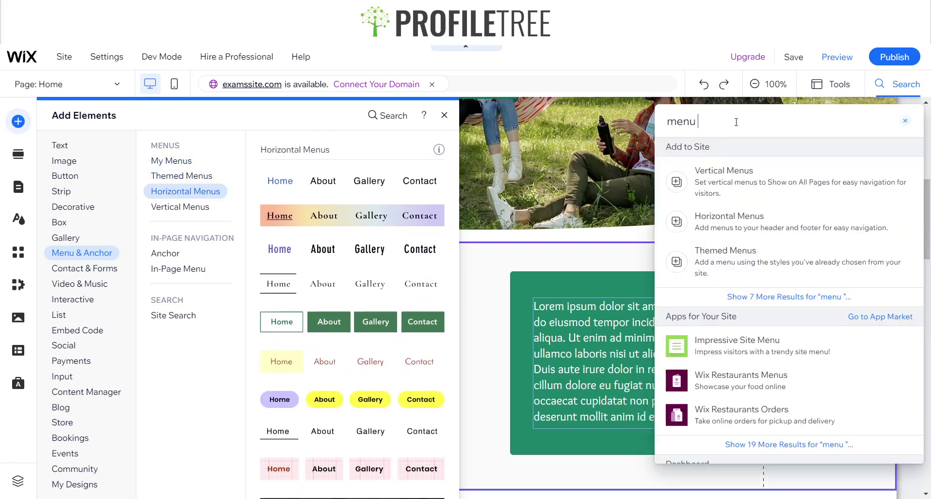
left_click(698, 171)
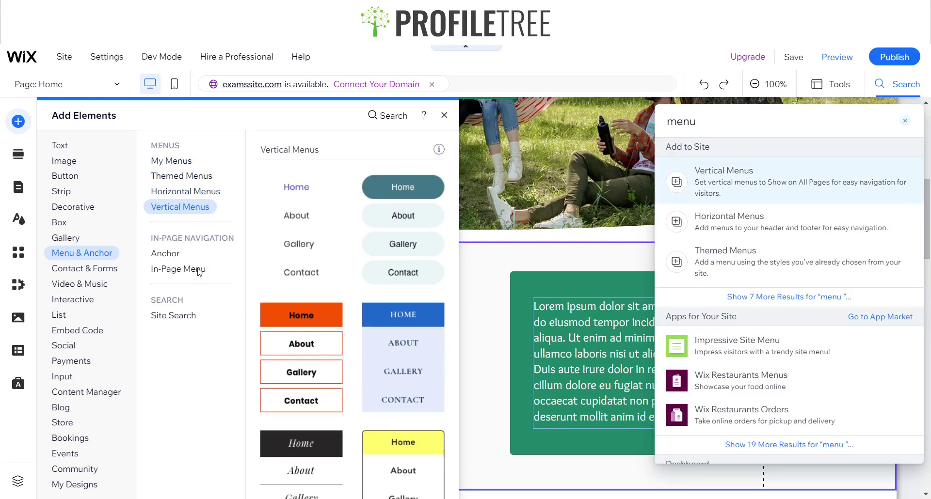
Step: Show the In-Page Menu designs under Menu & Anchor and scroll through the dotted styles
left_click(167, 255)
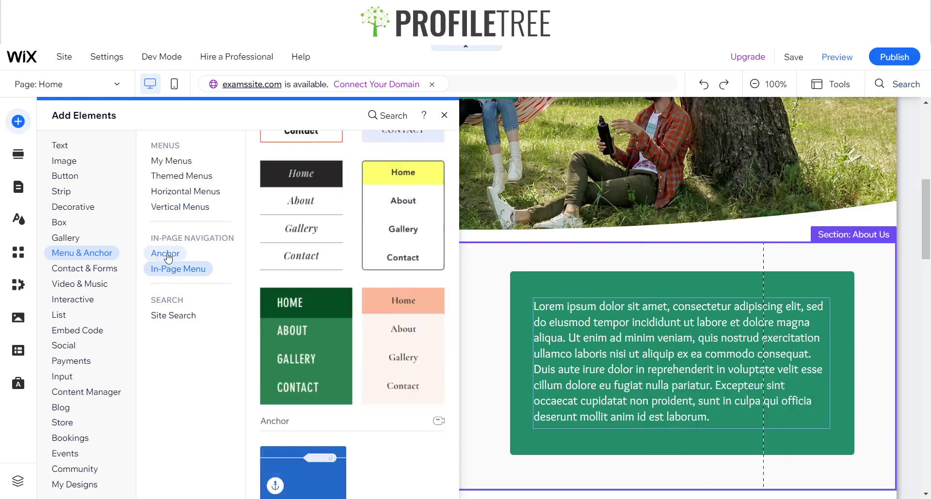
left_click(171, 270)
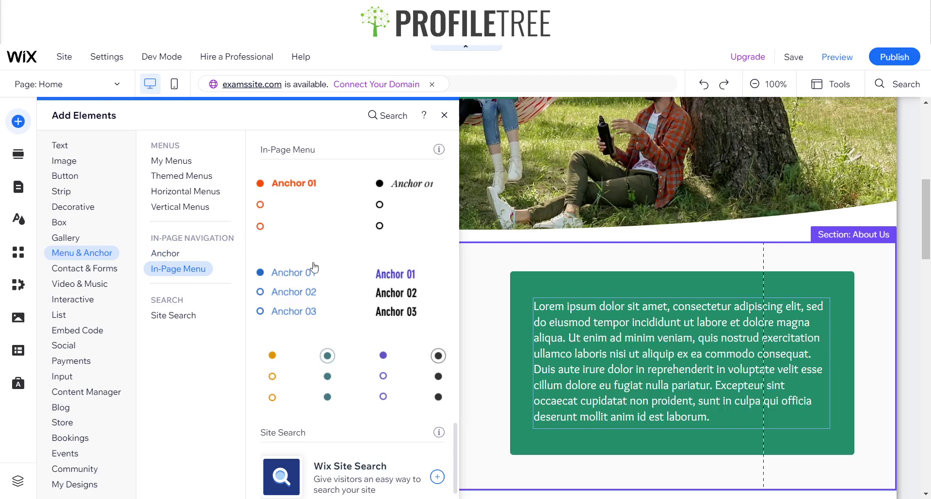
scroll(333, 315, "down", 1)
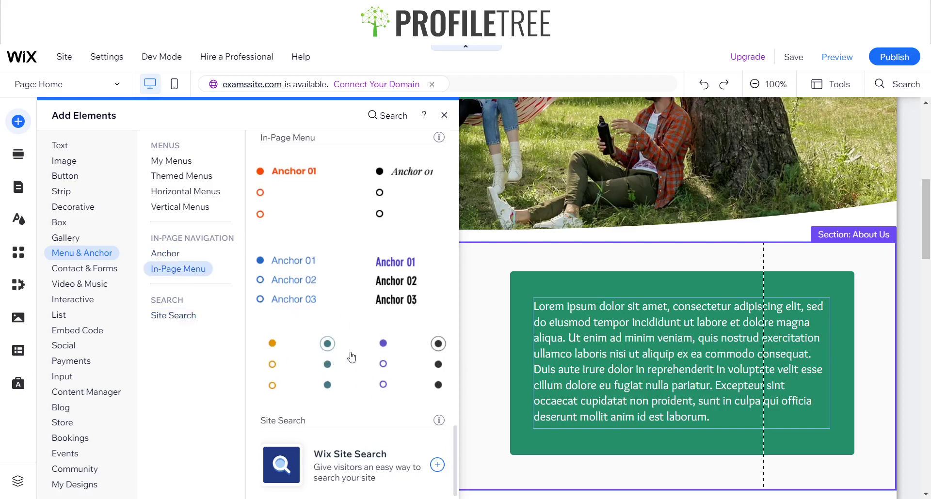
Step: Drag a dotted in-page menu into About Us and place it slightly lower at the section's right edge
left_click_drag(329, 361, 876, 362)
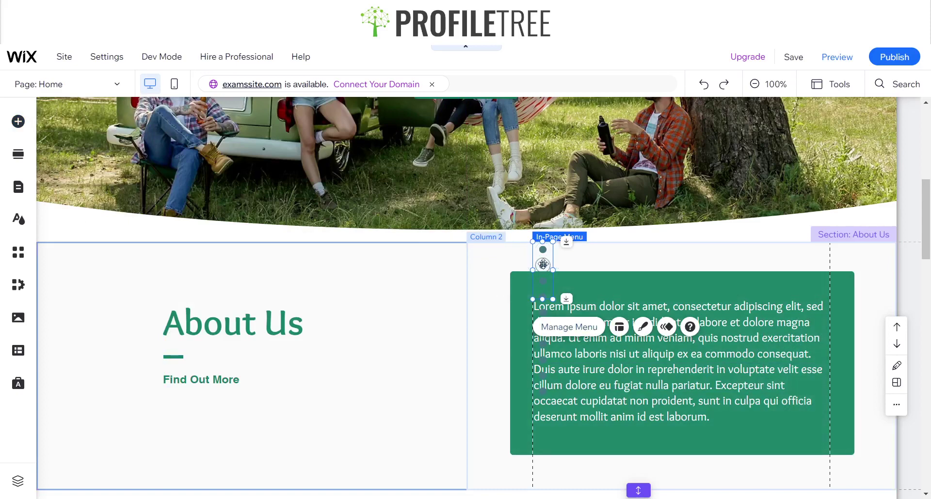
left_click_drag(543, 257, 878, 305)
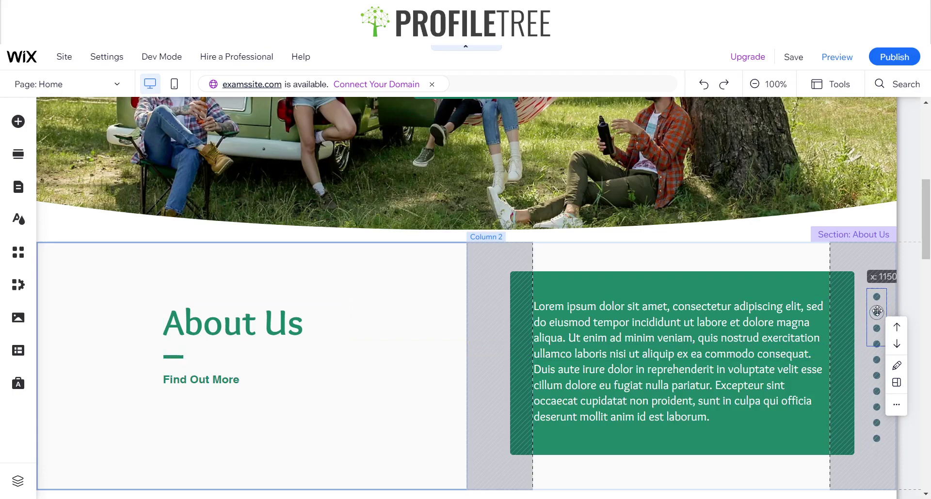
scroll(583, 332, "down", 7)
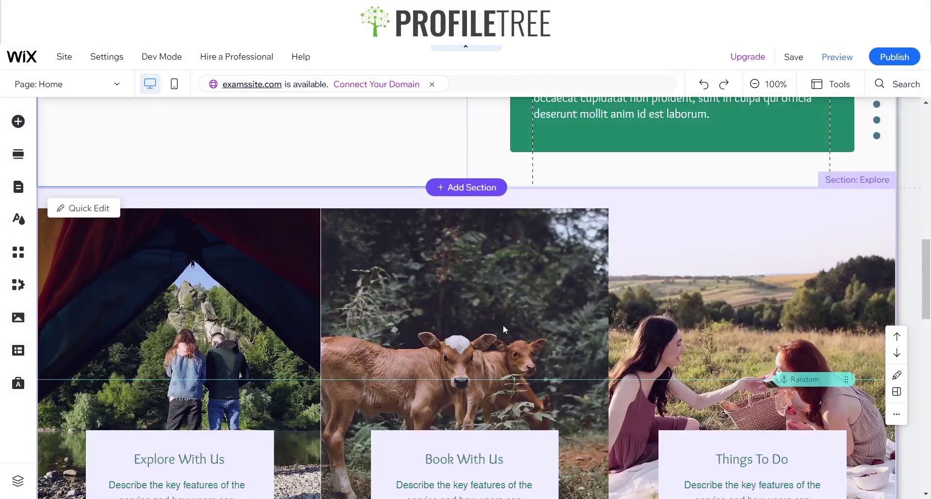
scroll(613, 328, "up", 5)
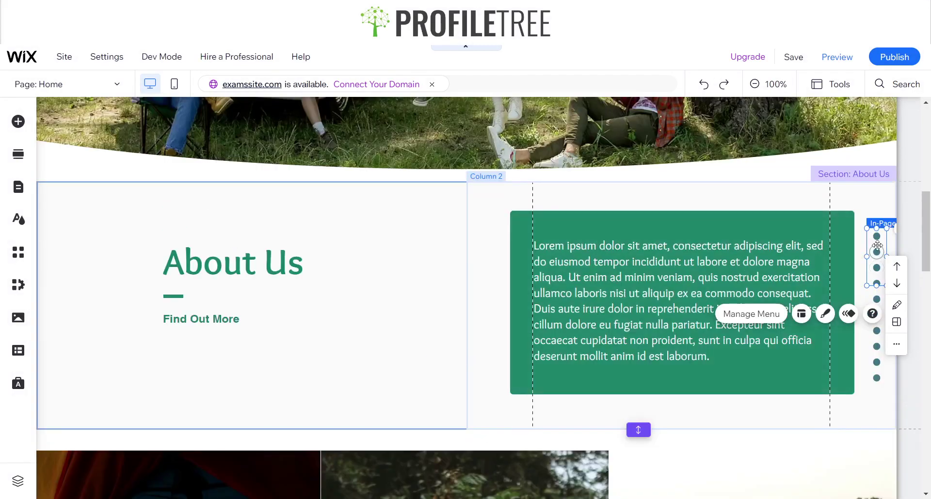
scroll(844, 262, "up", 5)
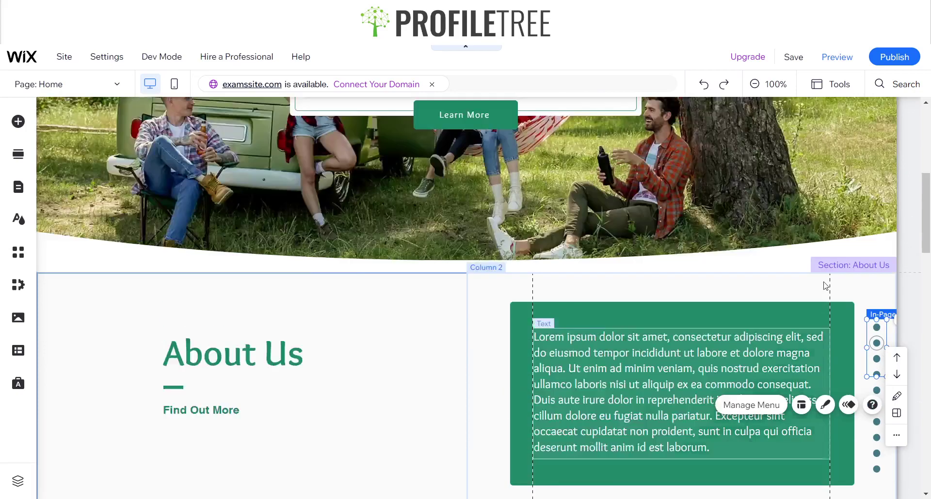
scroll(807, 286, "down", 4)
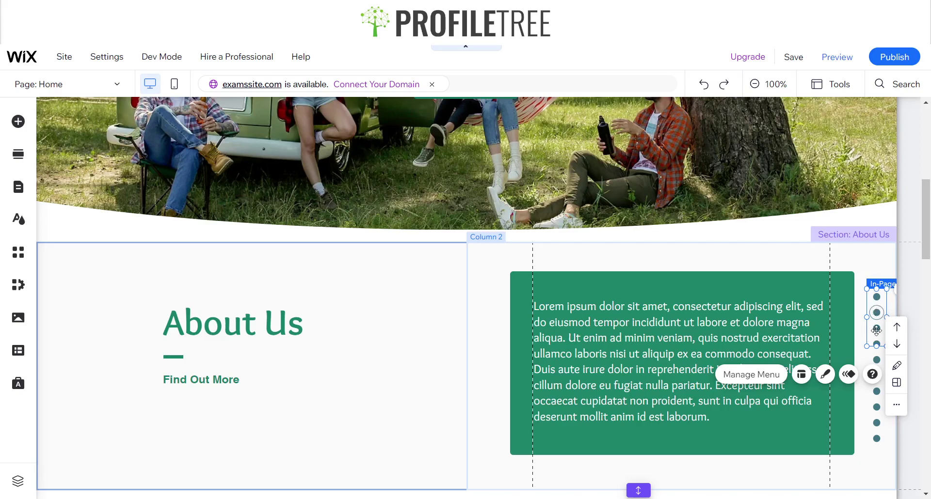
mouse_move(877, 331)
left_mouse_down()
mouse_move(155, 329)
mouse_move(67, 303)
mouse_move(58, 291)
mouse_move(68, 303)
mouse_move(870, 330)
left_mouse_up()
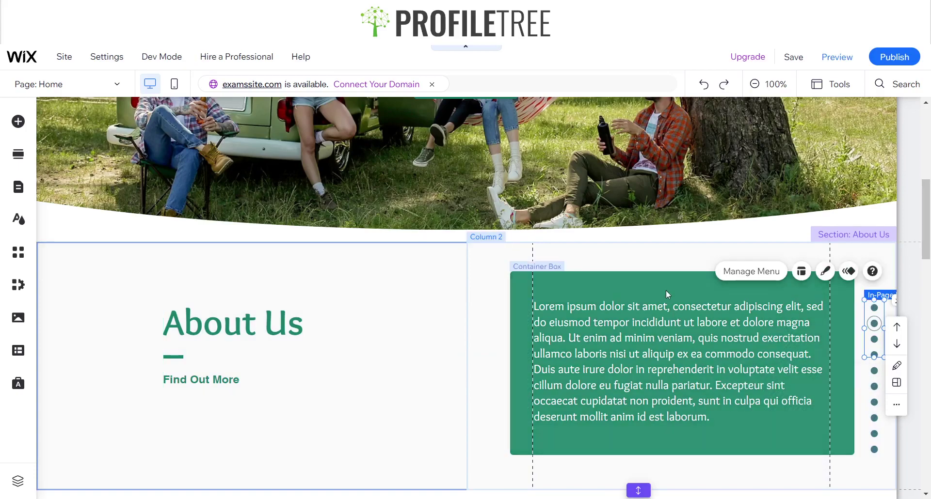
Step: Delete the thin empty section below the cards and make the services section 650 px tall
scroll(876, 308, "down", 10)
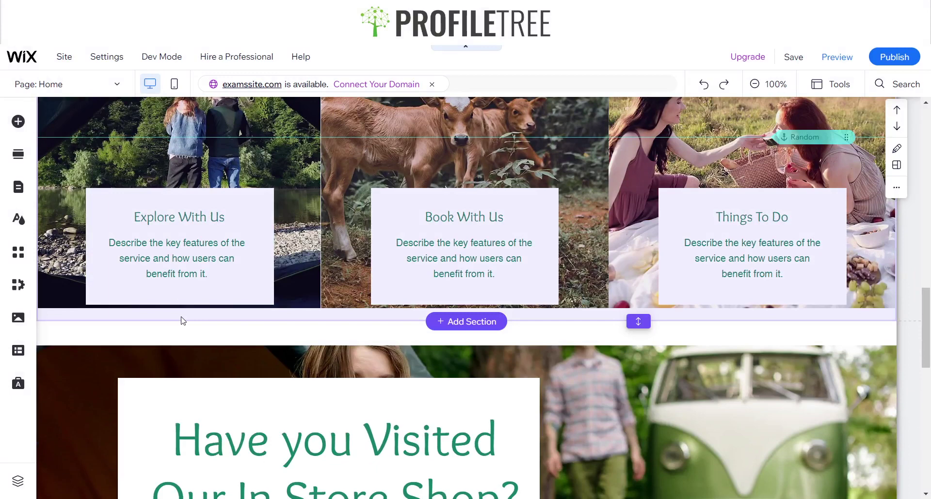
left_click(347, 335)
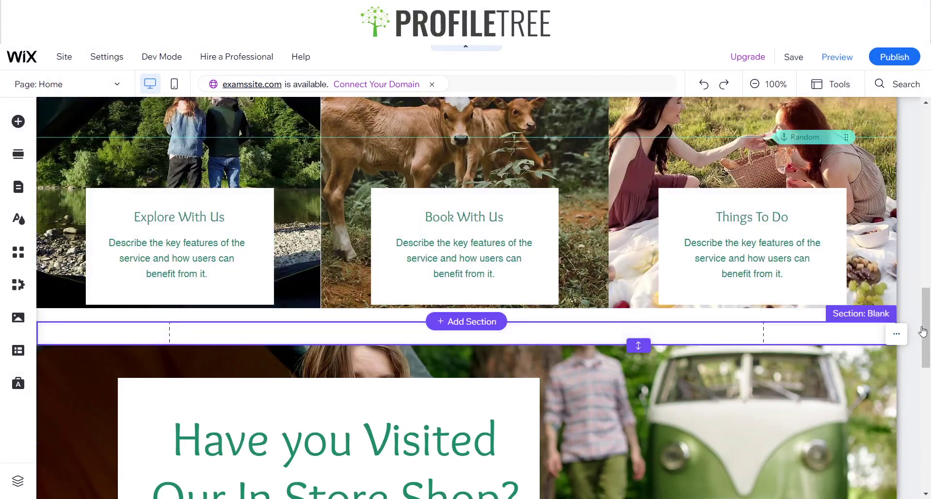
left_click(897, 334)
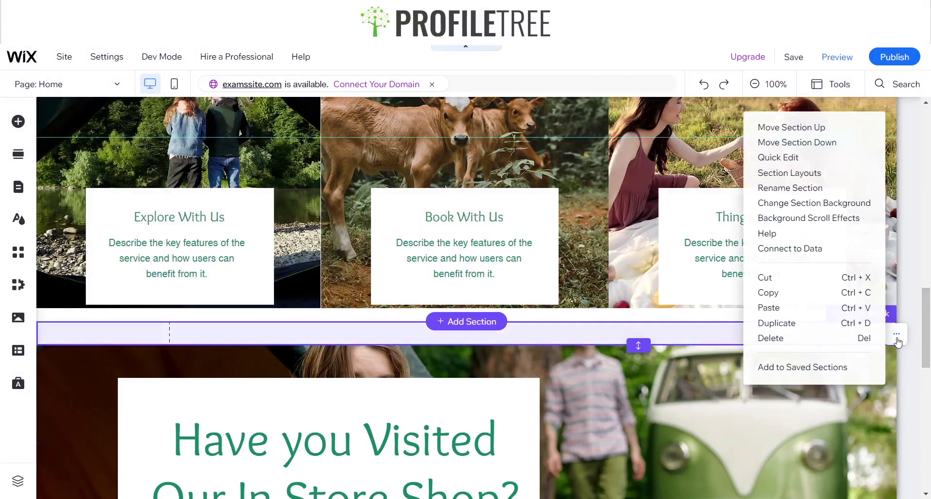
left_click(794, 342)
left_click(533, 320)
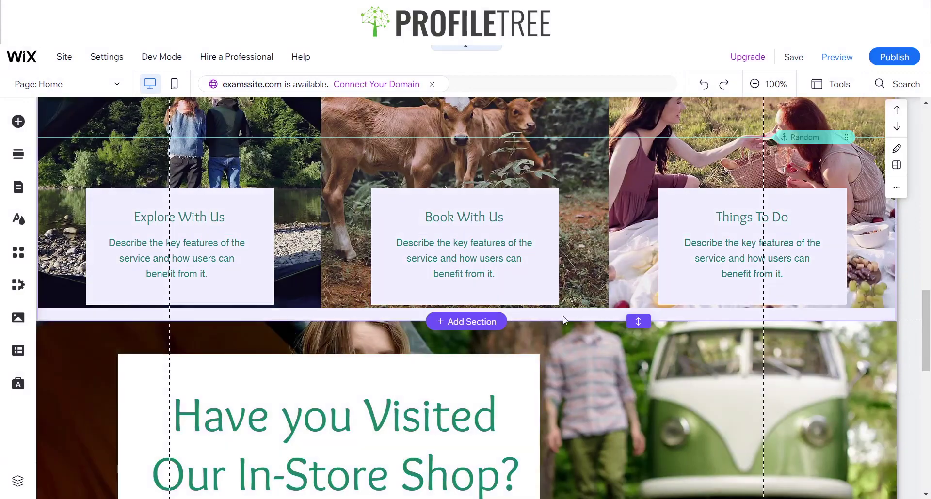
left_click_drag(639, 321, 640, 338)
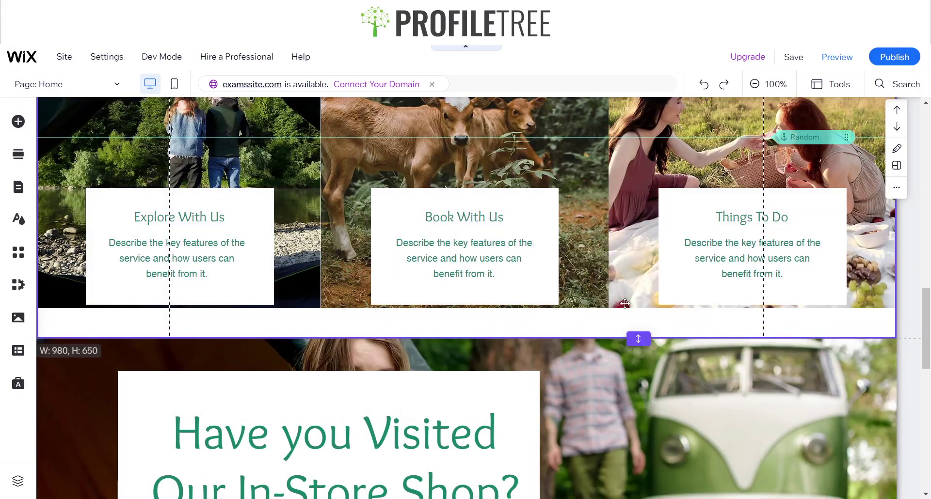
Step: Delete the empty 'Blank 2' strip above the Contact row
scroll(596, 270, "up", 6)
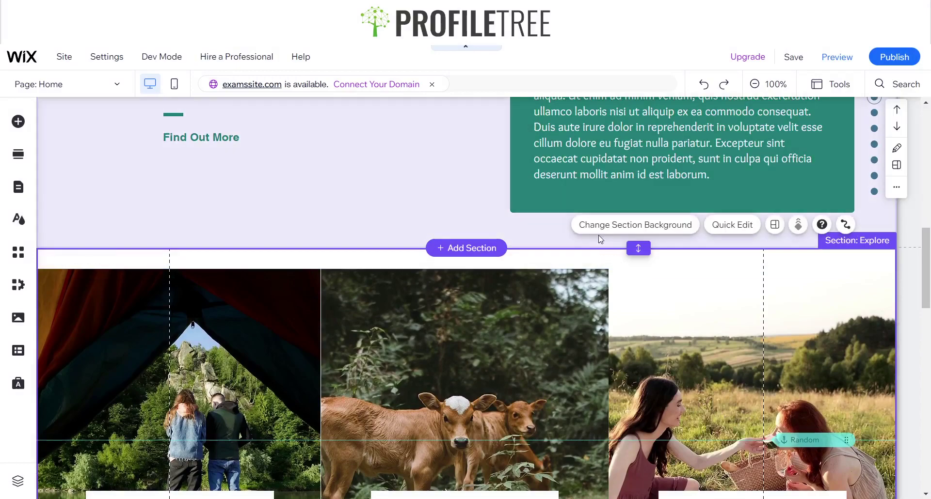
scroll(533, 241, "up", 5)
scroll(537, 260, "down", 11)
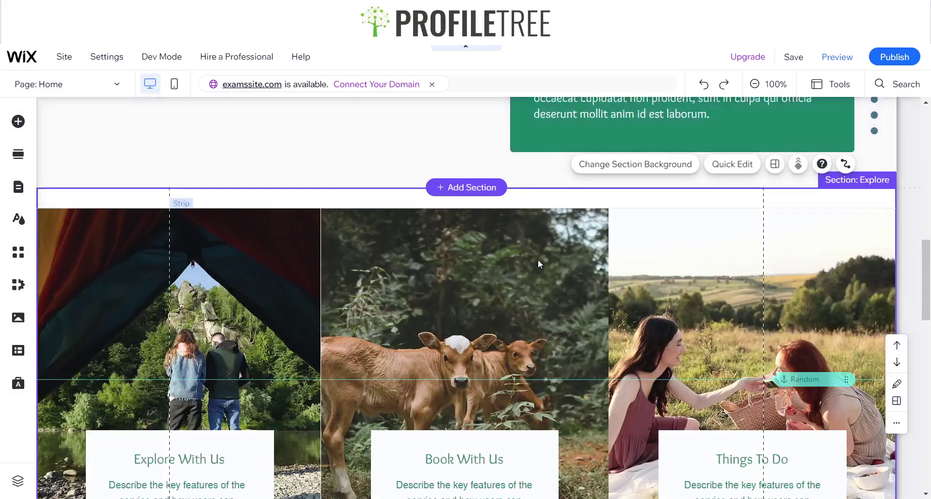
scroll(544, 266, "down", 12)
scroll(536, 337, "up", 4)
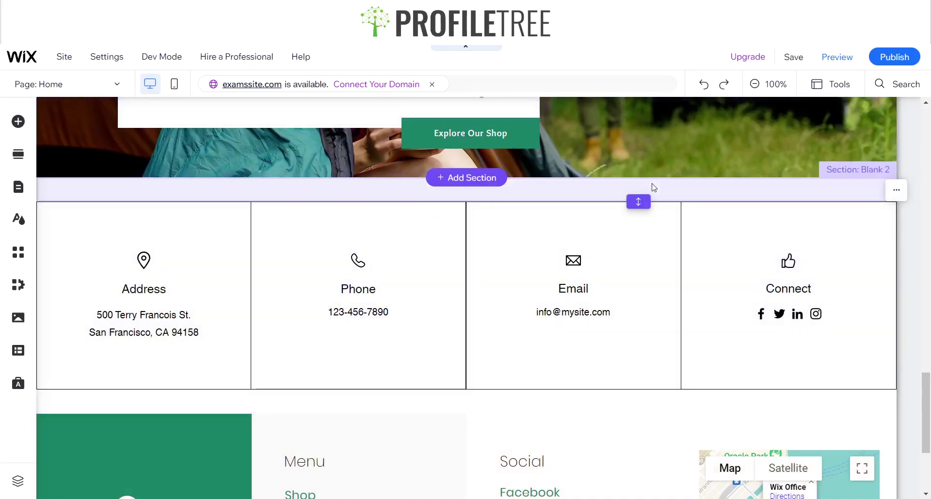
left_click(896, 190)
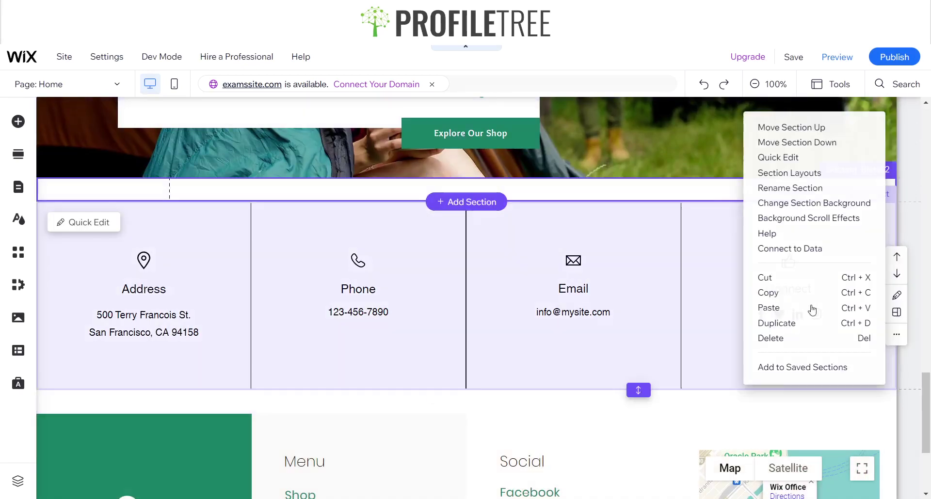
left_click(779, 339)
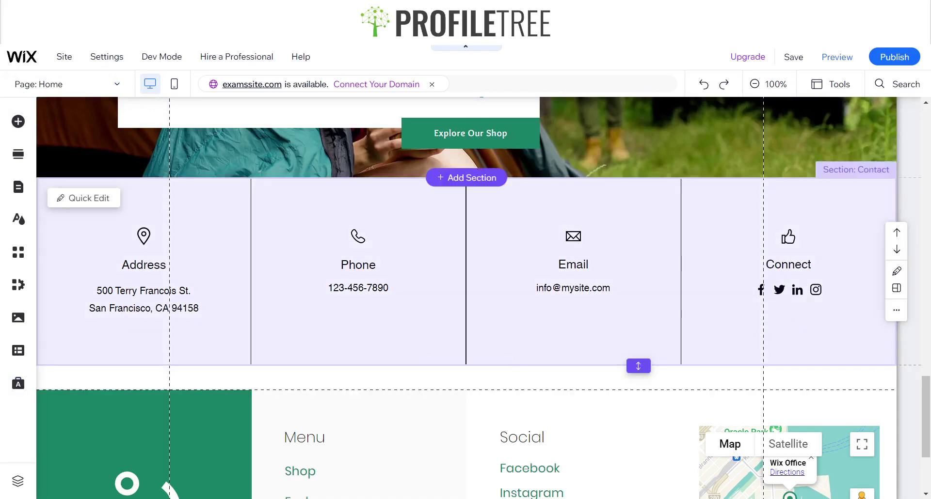
Step: Select the new dotted in-page menu beside the green About Us text box
scroll(466, 291, "up", 9)
scroll(466, 291, "up", 6)
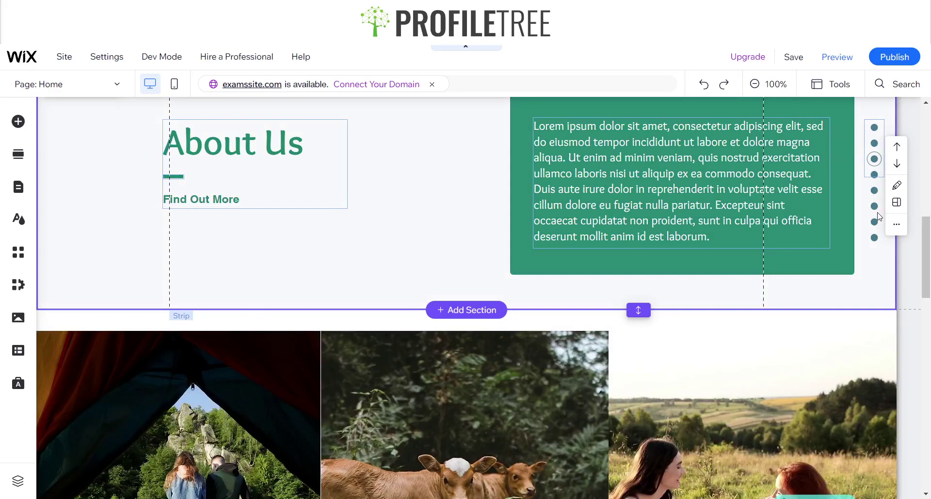
left_click(880, 217)
left_click(878, 213)
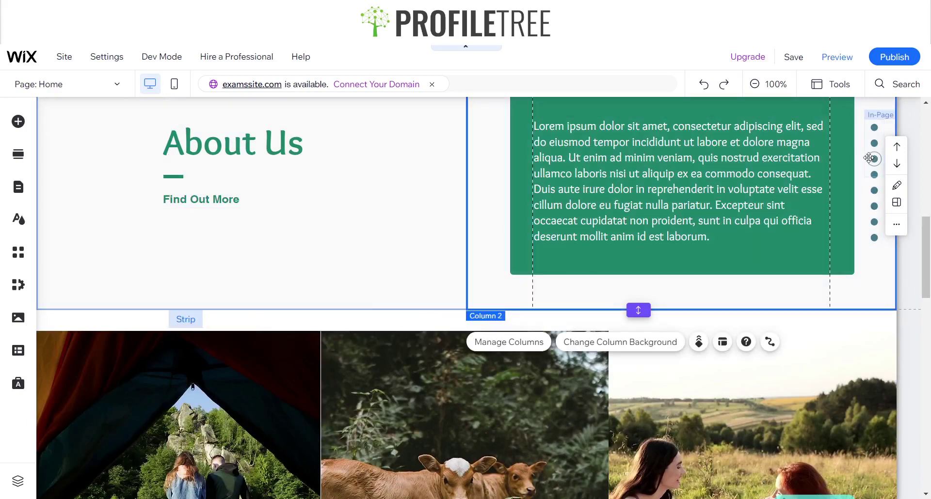
scroll(871, 158, "up", 2)
left_click(875, 204)
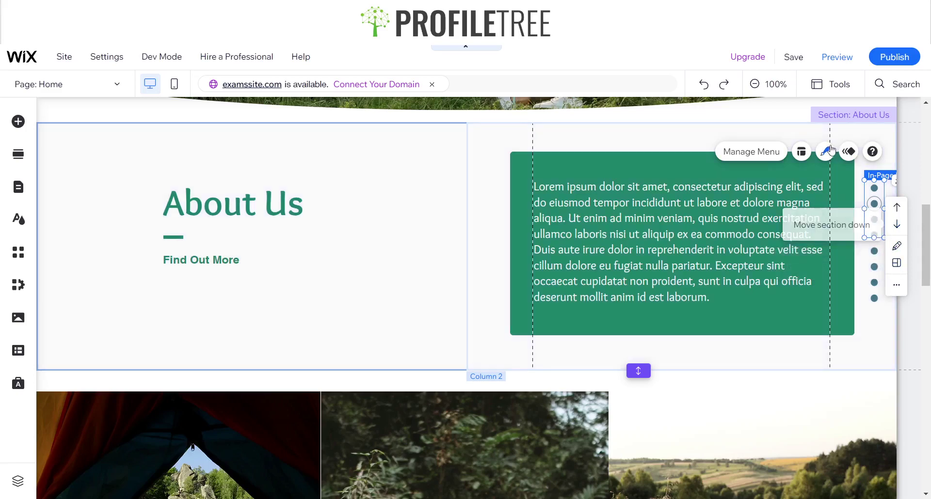
Step: In Customize Design, set the clicked-state dot colour to red (#ED5829)
left_click(826, 154)
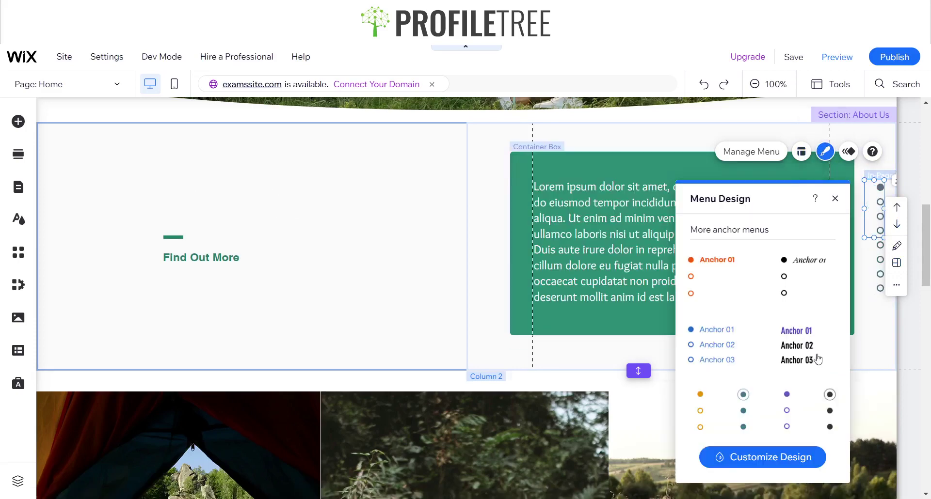
left_click(762, 457)
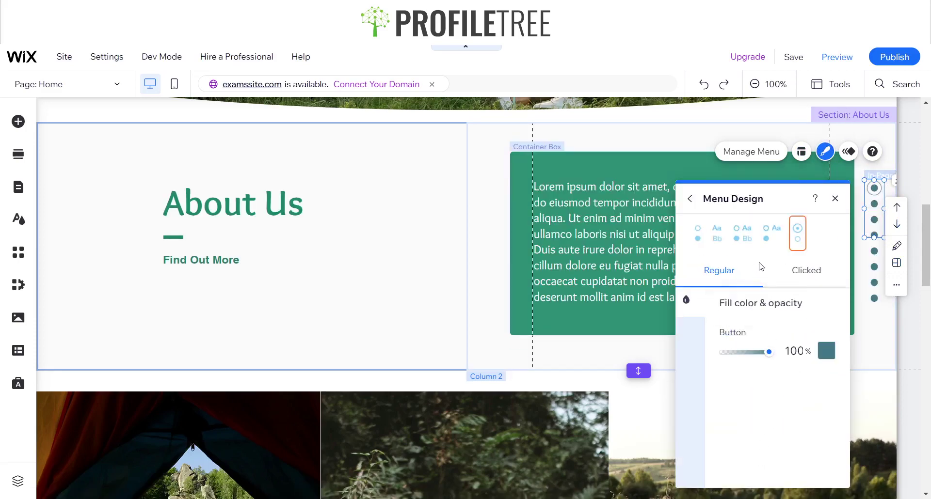
left_click(804, 271)
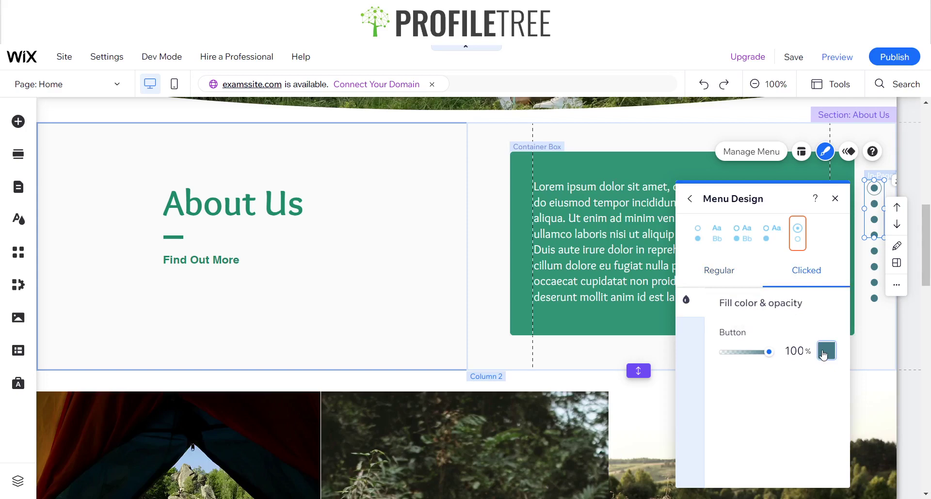
left_click(827, 351)
left_click(779, 317)
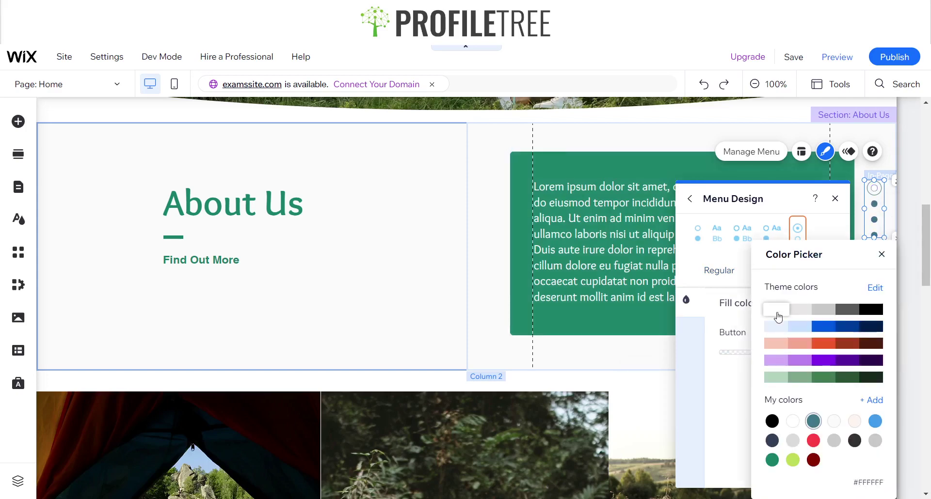
left_click(881, 254)
left_click(827, 351)
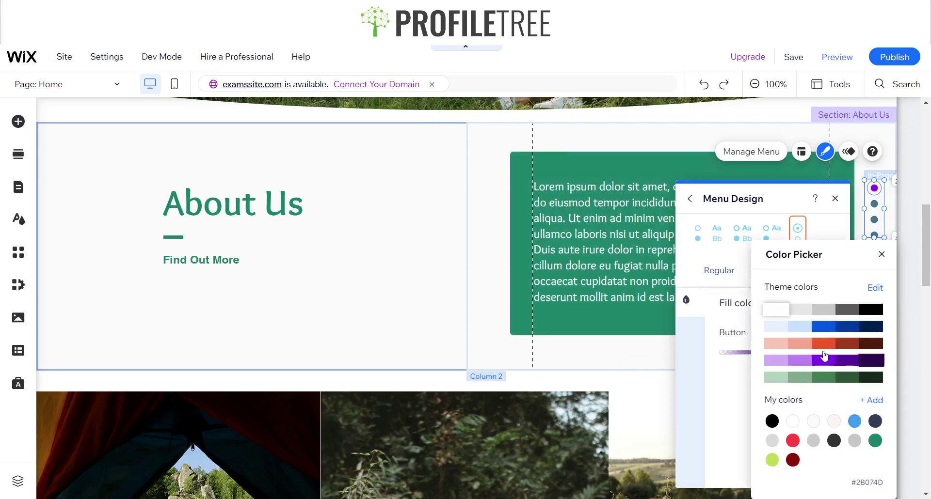
left_click(821, 346)
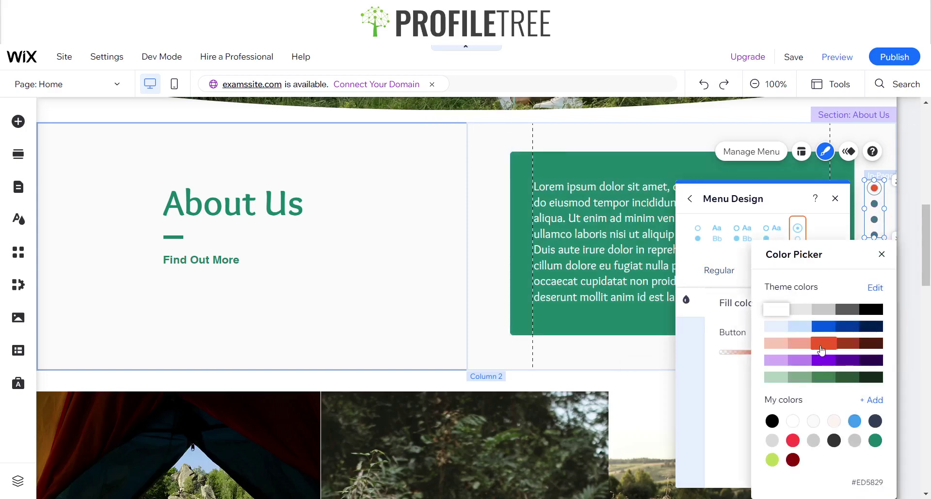
left_click(882, 254)
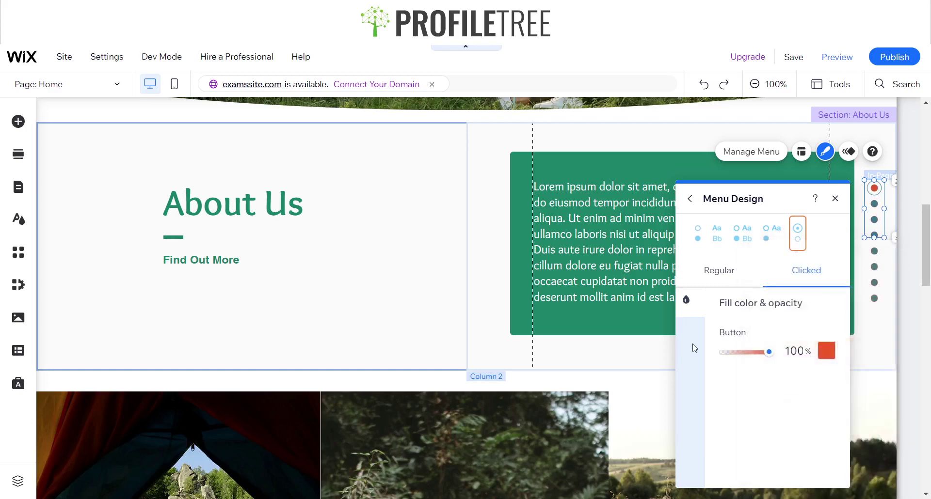
Step: Set the regular-state dots to the green My colors swatch (#188167)
left_click(716, 275)
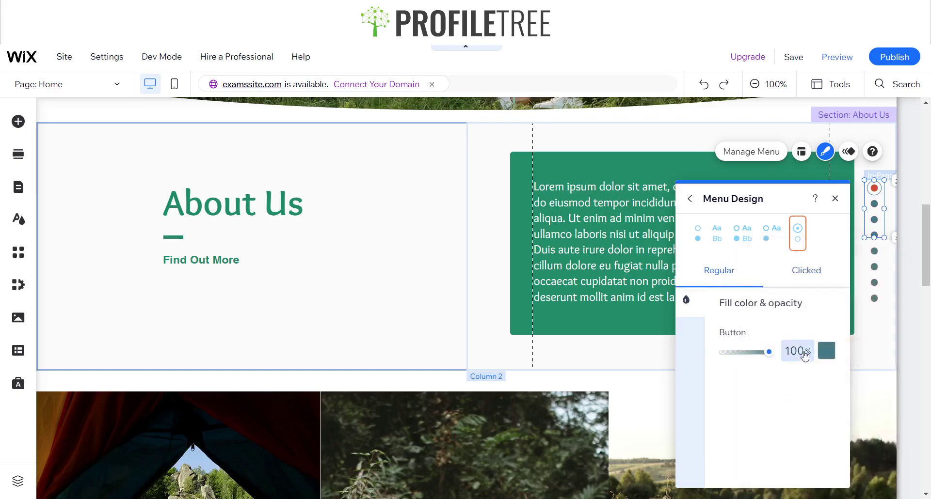
left_click(826, 351)
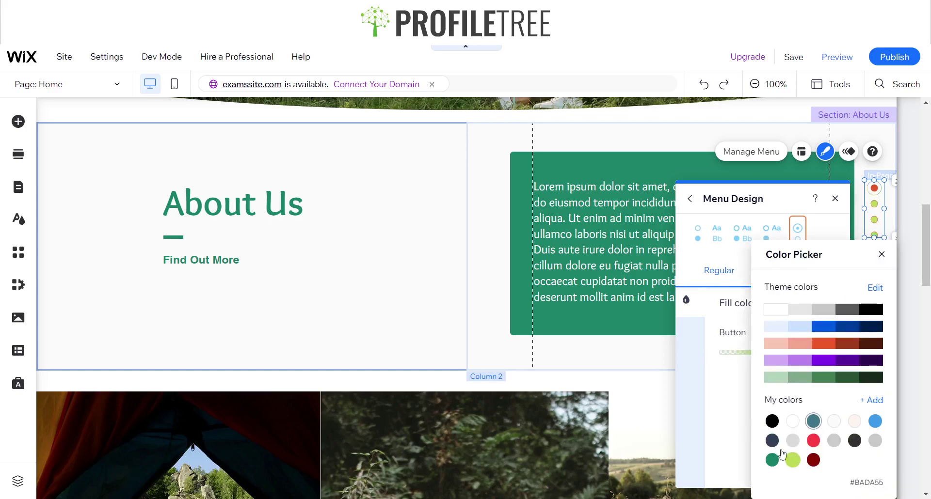
left_click(778, 463)
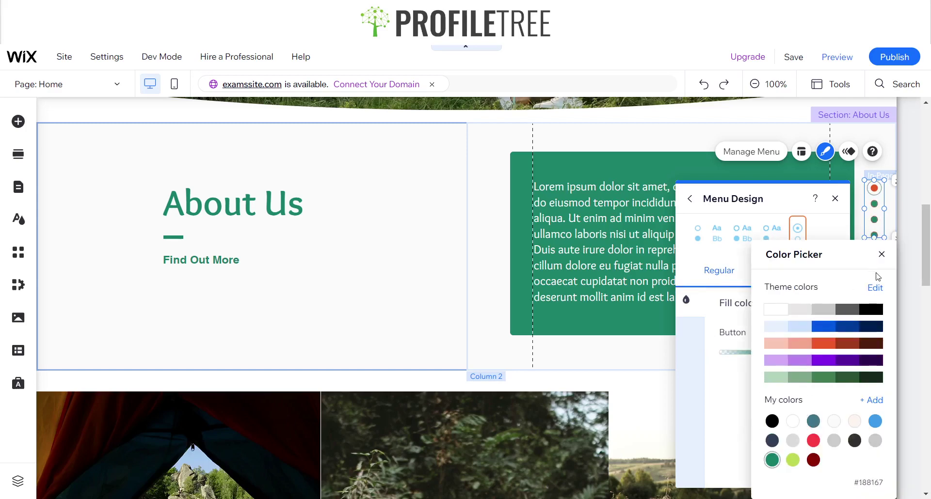
left_click(882, 255)
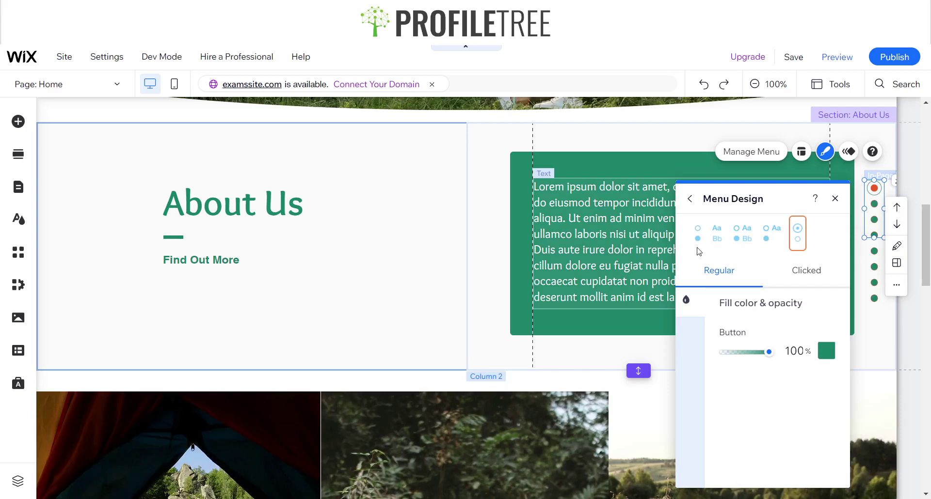
Step: Try the hollow-dot, labels-beside-dots, dots-only and text-only menu layout presets
left_click(776, 238)
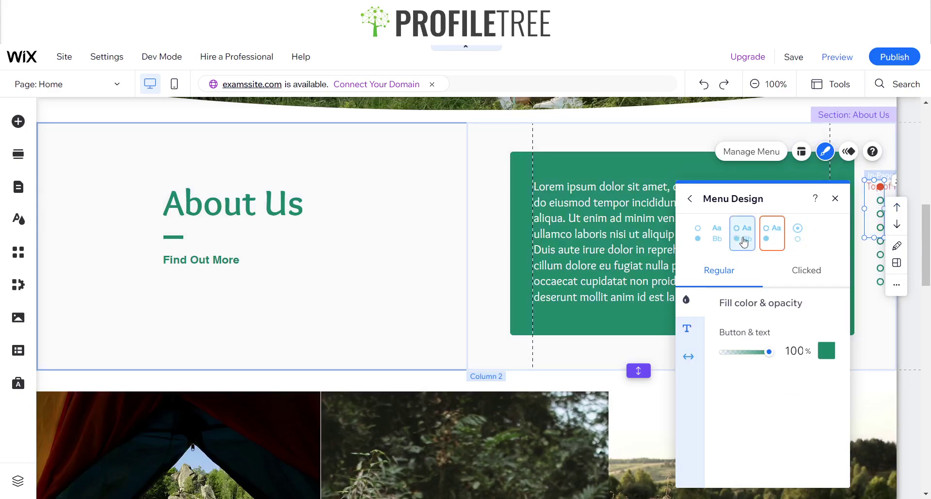
left_click(744, 242)
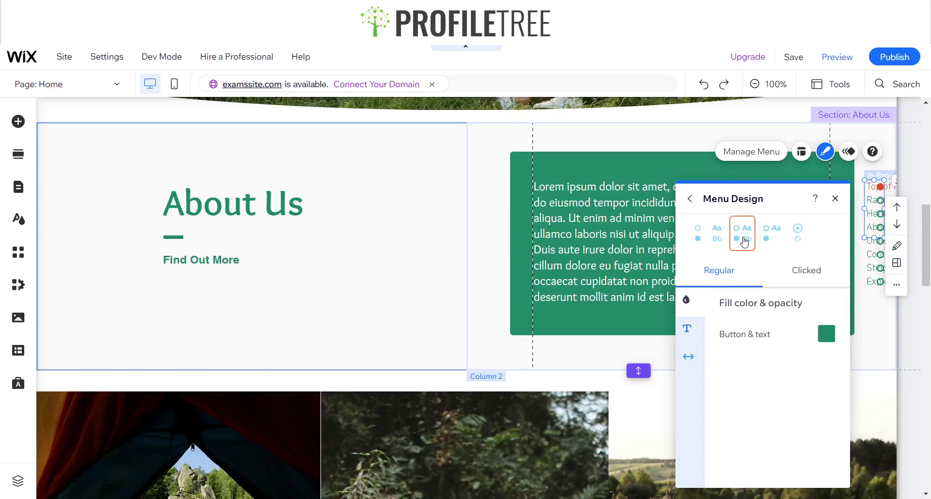
left_click(717, 241)
left_click(699, 242)
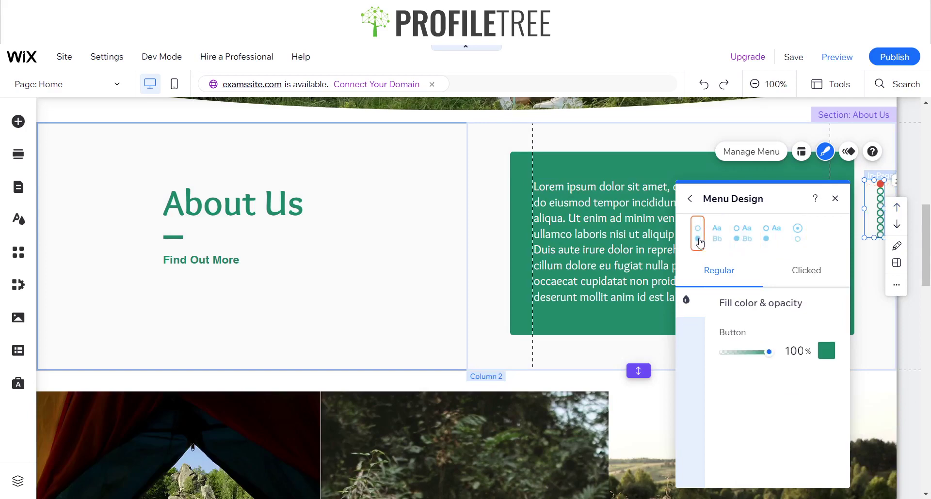
left_click(721, 238)
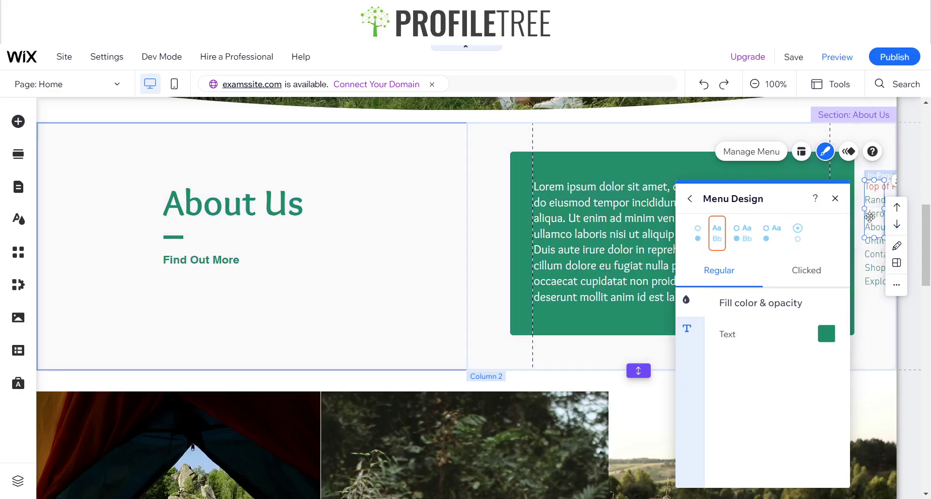
Step: Move the menu into the left column beside About Us and compare dots-only with dots-plus-labels
left_click(835, 198)
left_click_drag(865, 215, 376, 225)
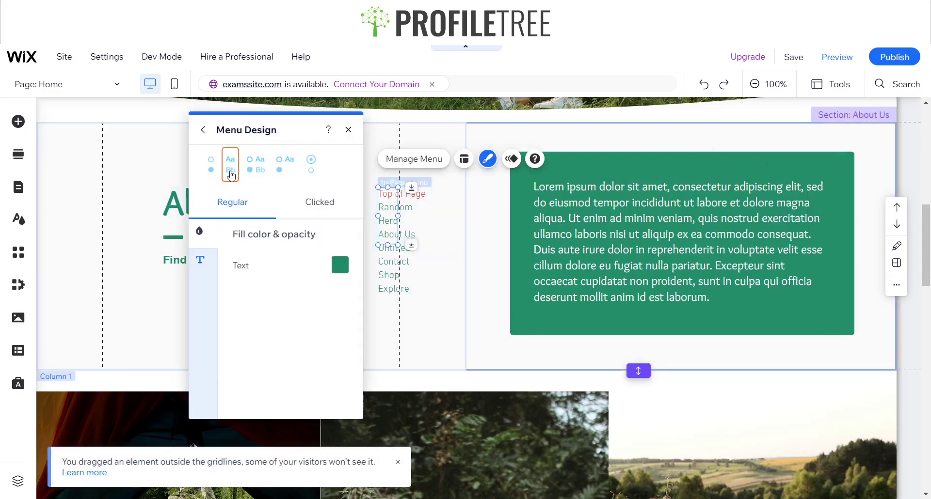
left_click(211, 165)
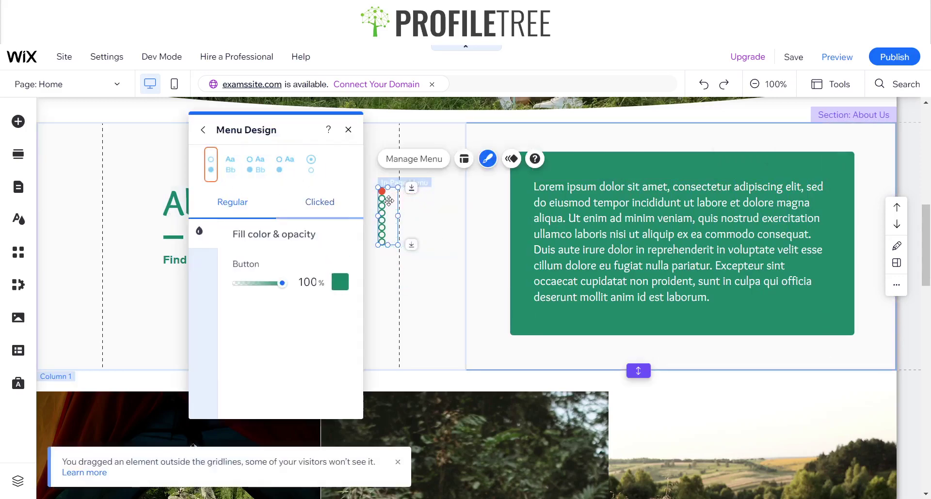
left_click(256, 165)
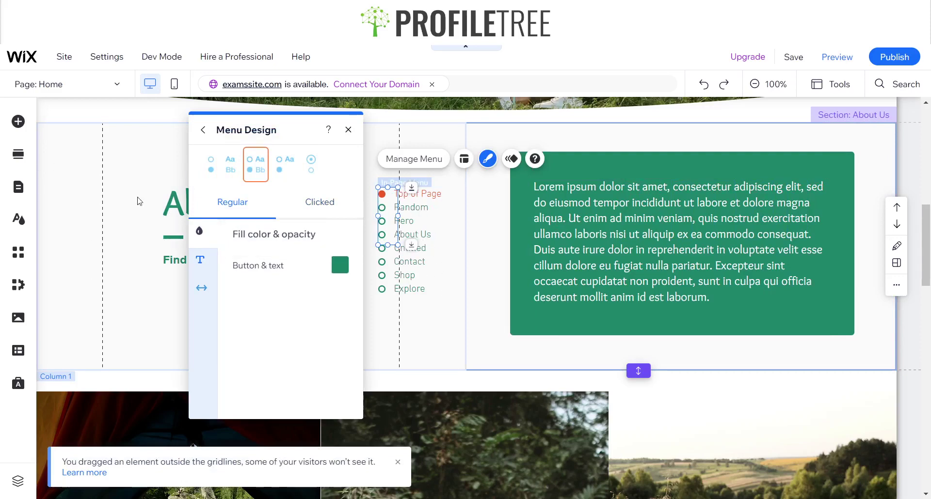
Step: Set the menu's text offset to 11 in the spacing settings
left_click(210, 265)
scroll(207, 265, "down", 3)
left_click(202, 275)
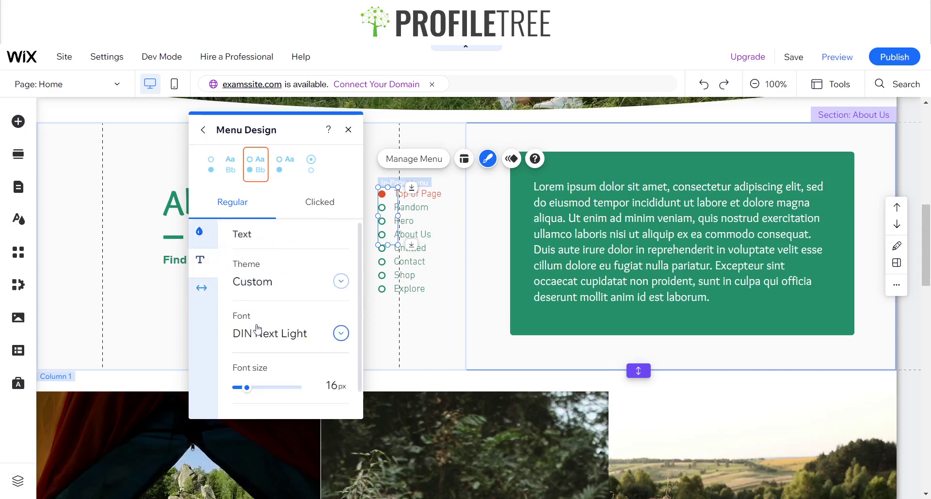
scroll(285, 347, "down", 1)
scroll(270, 324, "up", 1)
left_click(203, 288)
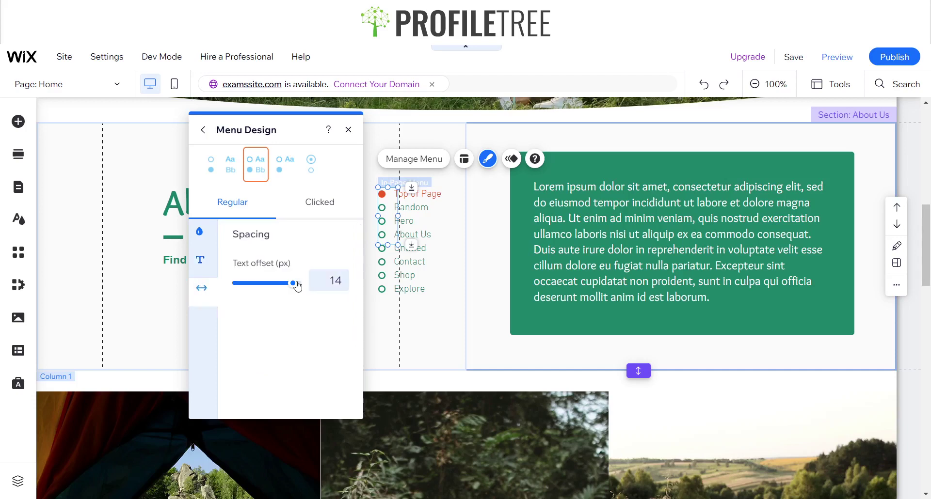
left_click_drag(243, 287, 283, 286)
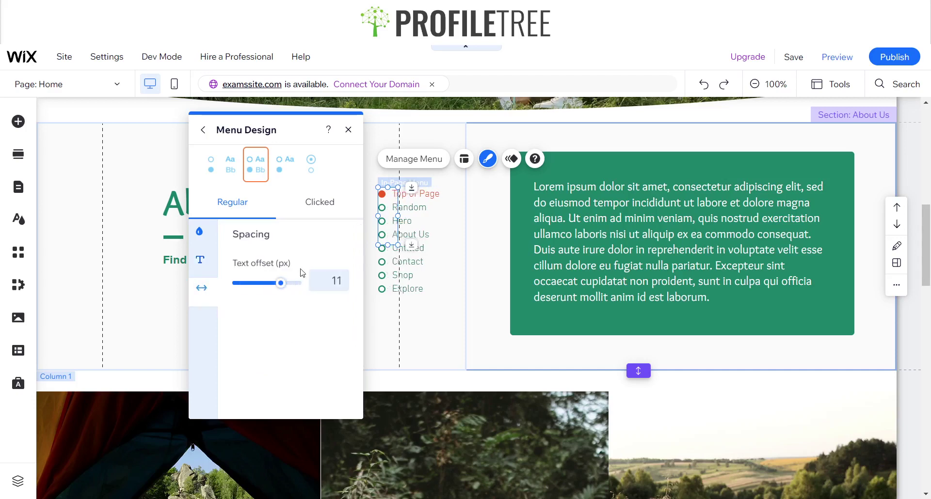
Step: Choose the dots-only layout, close the design panel and drag the menu back to the right edge
left_click(315, 173)
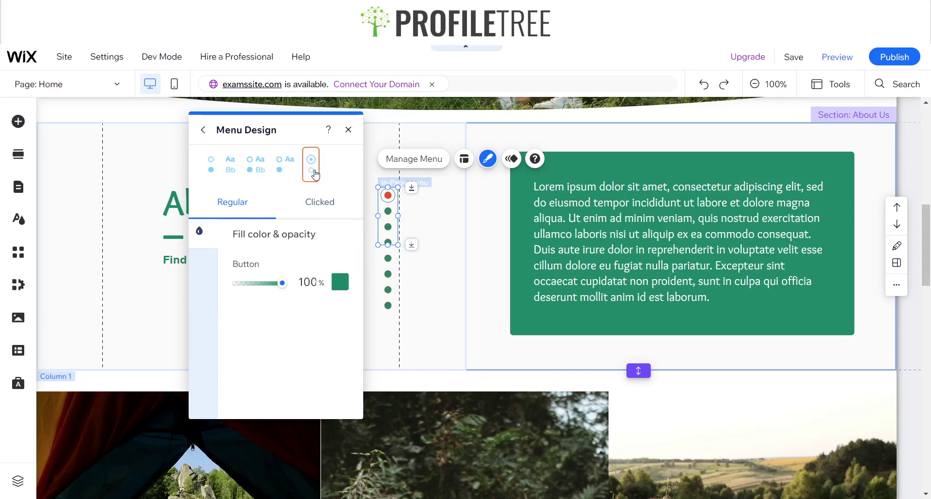
left_click(348, 130)
left_click_drag(386, 221, 873, 209)
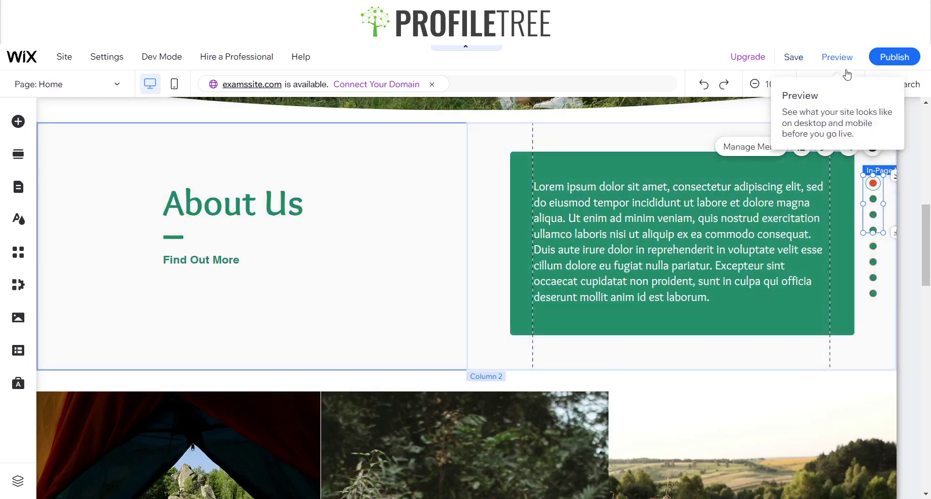
Step: Preview the site and test the dots by jumping to the top, next and last anchored sections
left_click(837, 57)
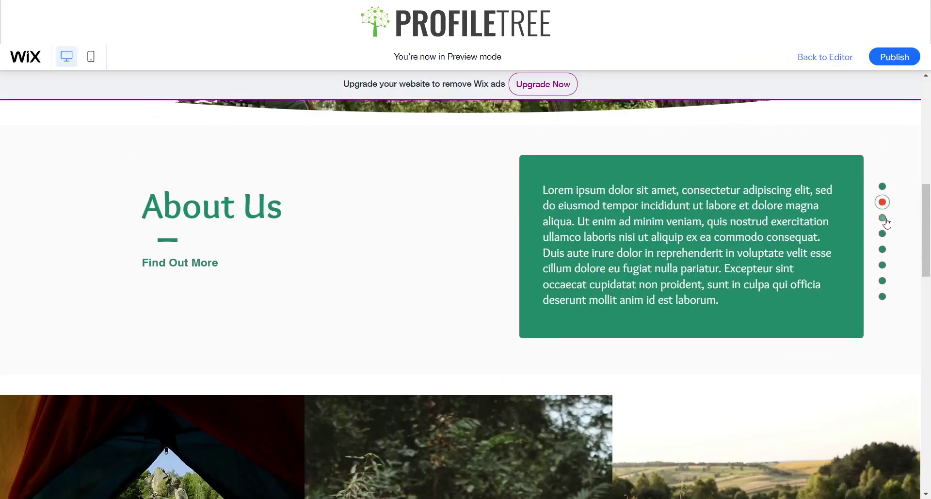
left_click(884, 190)
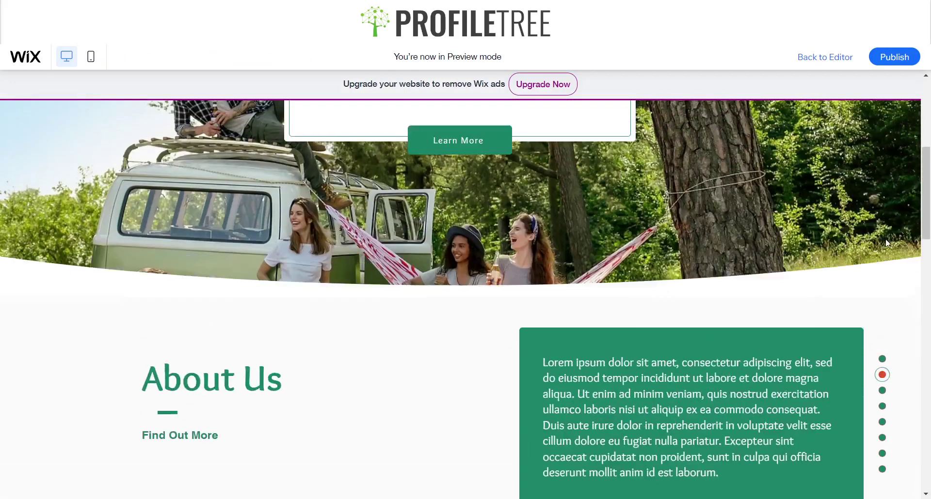
scroll(864, 302, "down", 7)
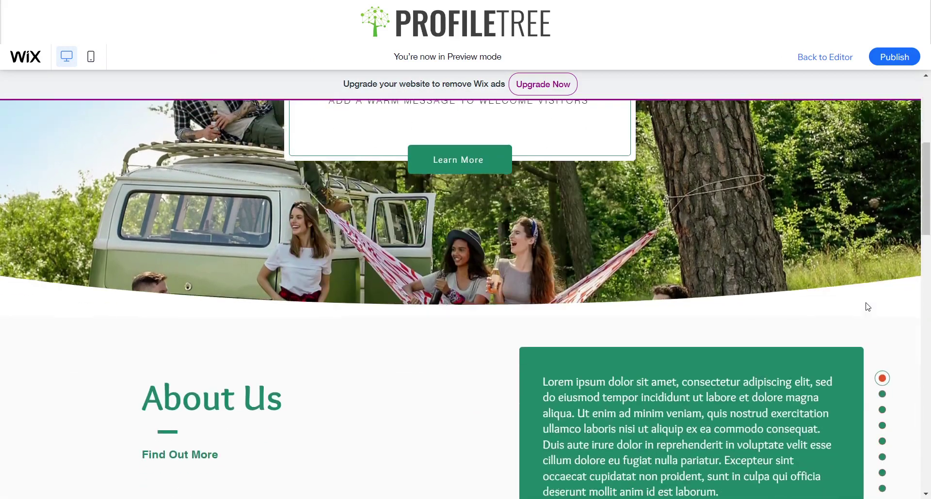
left_click(883, 340)
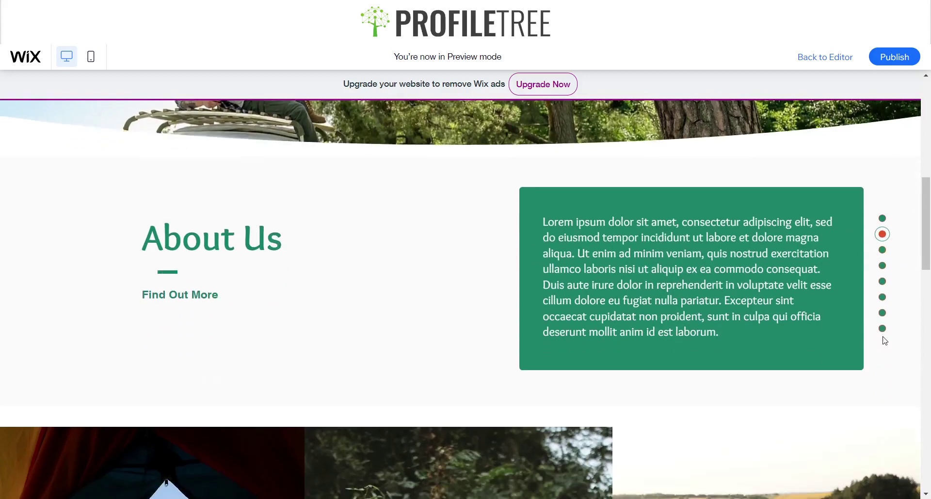
left_click(882, 225)
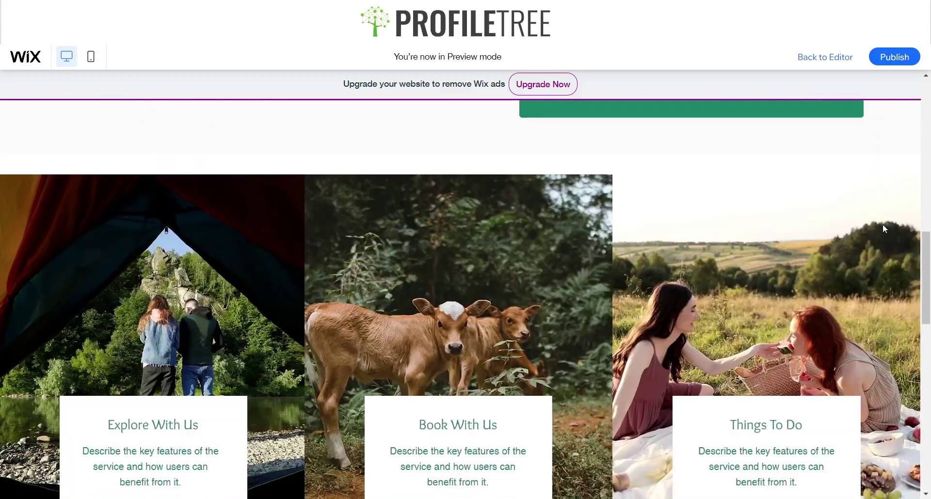
scroll(880, 227, "up", 8)
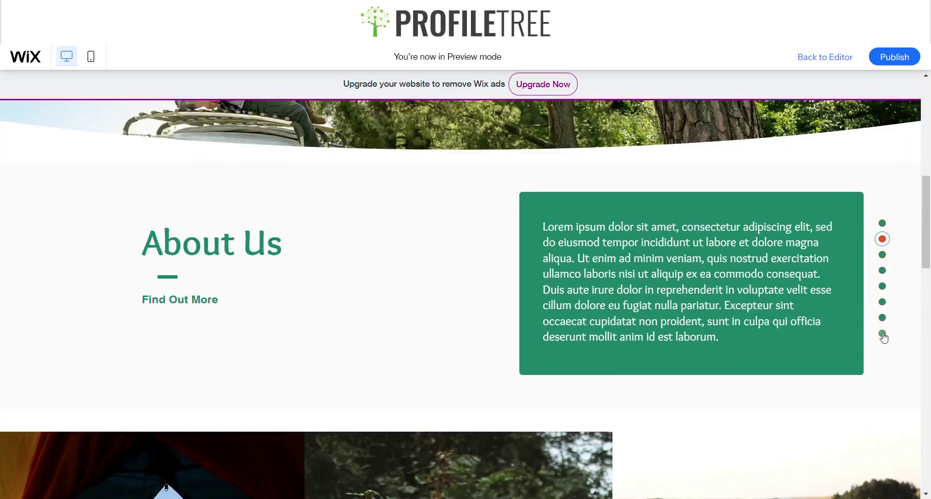
left_click(883, 334)
Step: Jump between About Us, the services cards and other sections, ending at the page top
left_click(924, 268)
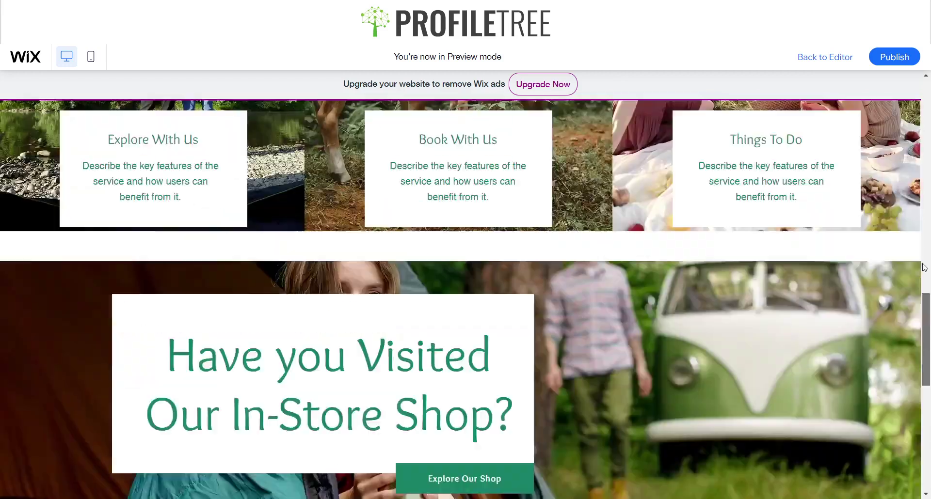
left_click(924, 268)
left_click(883, 263)
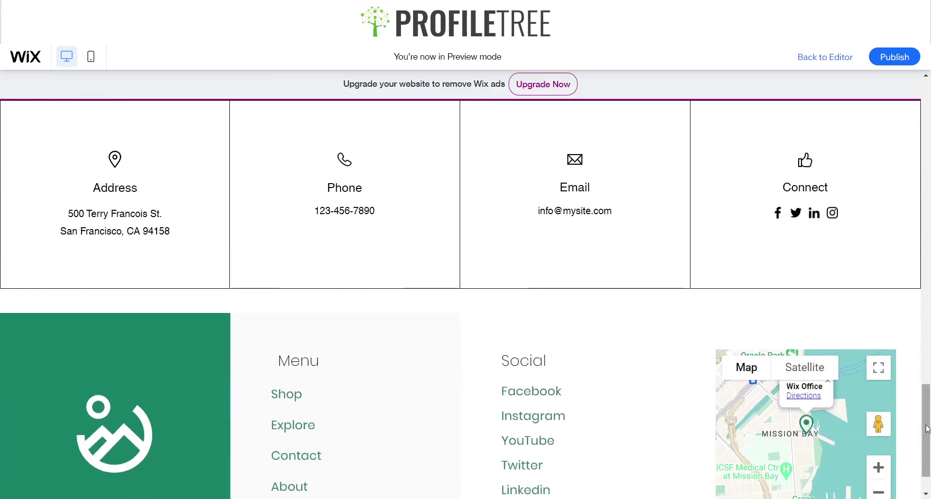
left_click(923, 296)
left_click(922, 223)
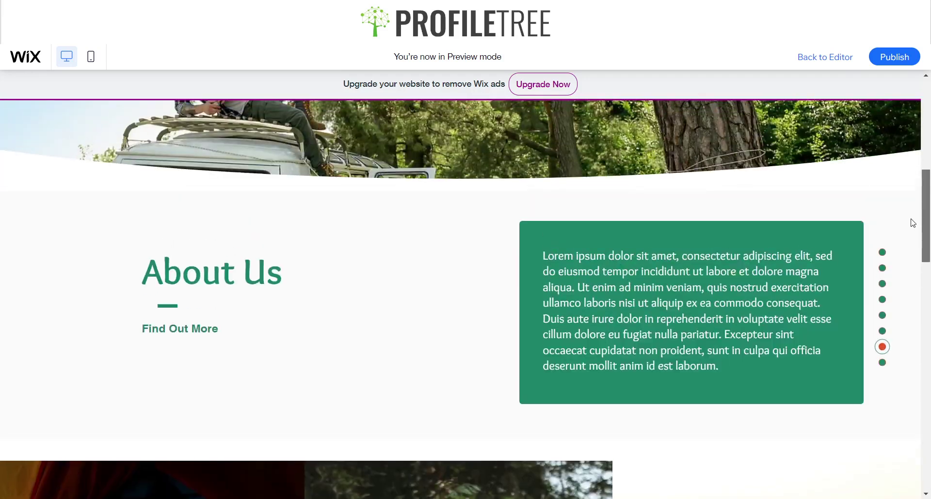
left_click(881, 330)
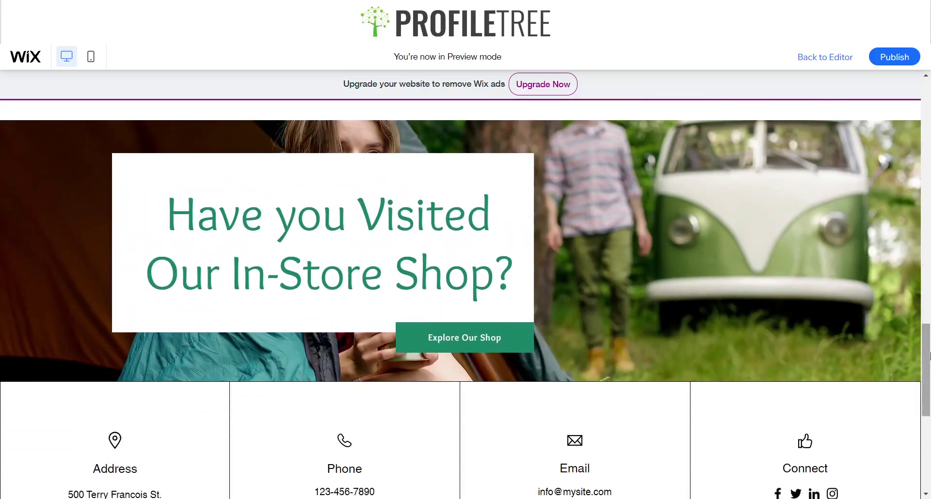
left_click(882, 354)
left_click(881, 338)
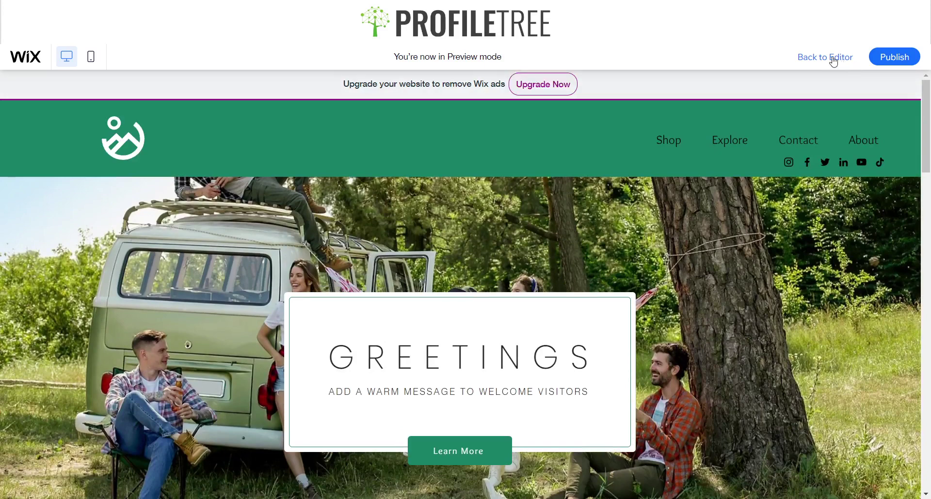
Step: Return to the editor, scroll to About Us and bring up the dotted menu's right-click actions
left_click(834, 57)
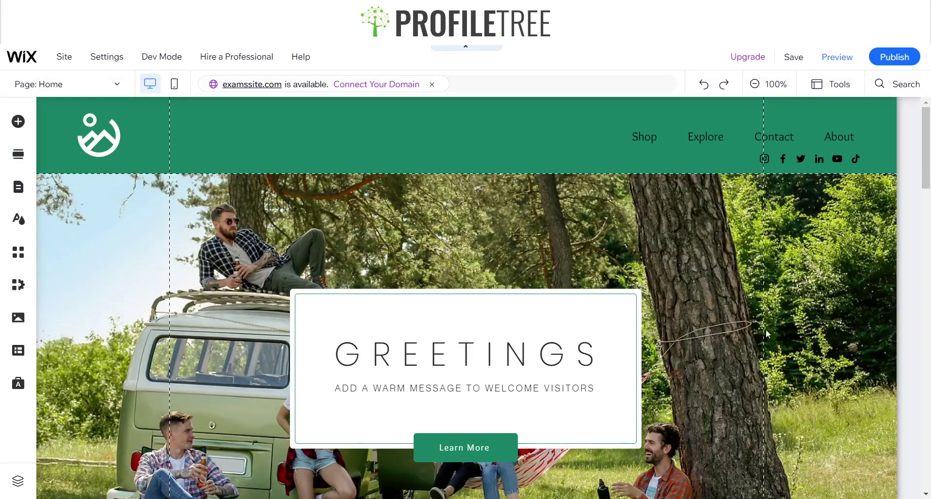
scroll(797, 293, "down", 9)
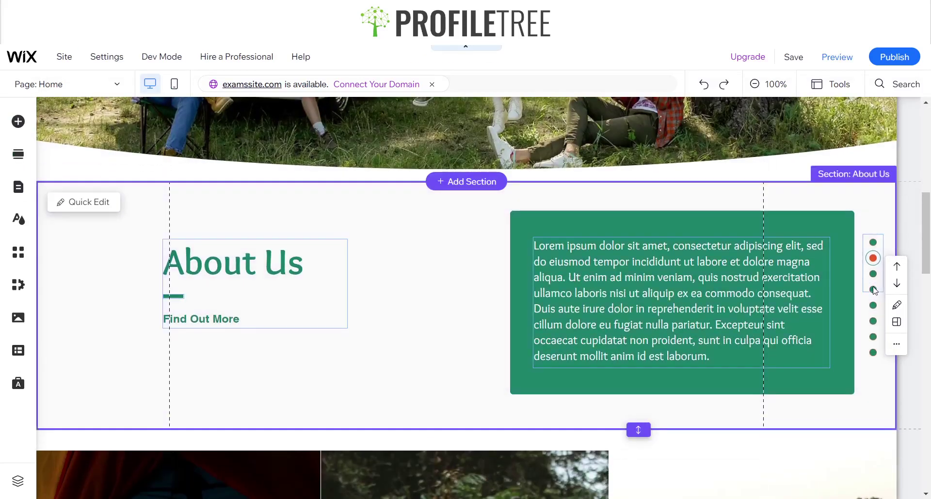
left_click(873, 287)
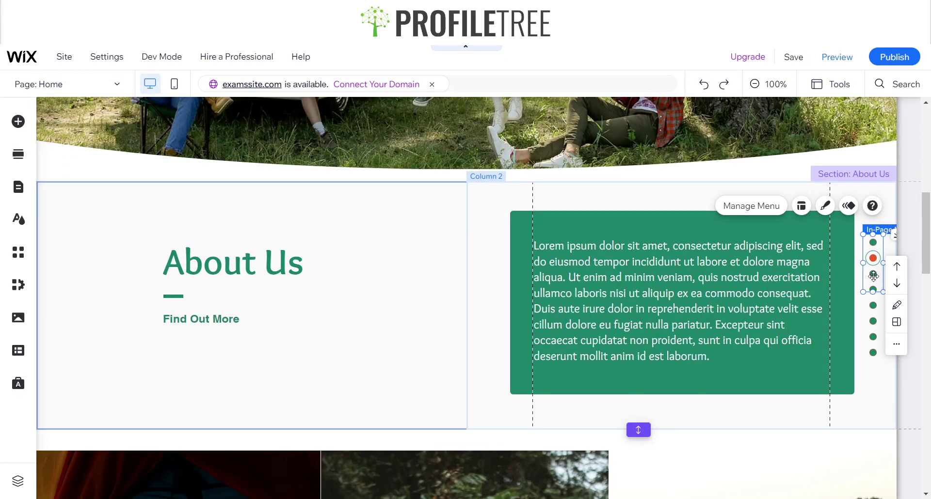
right_click(872, 275)
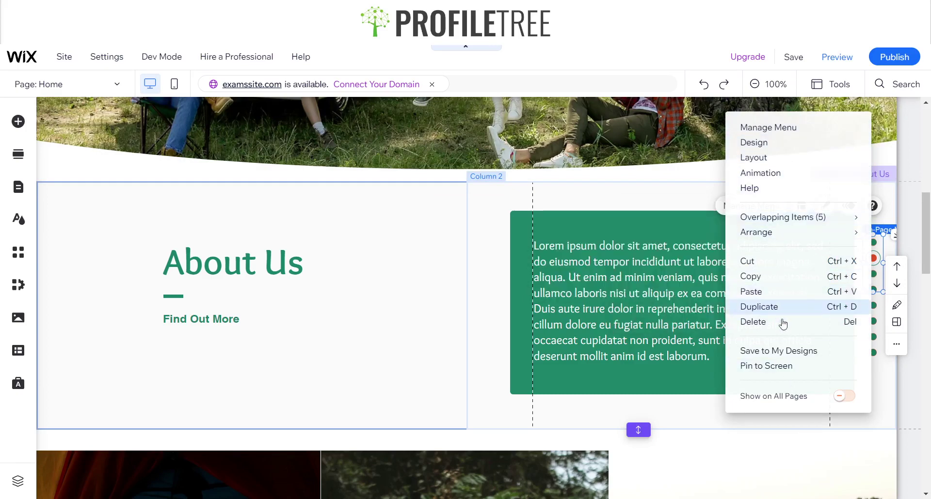
Step: Pin the menu to the screen at middle right after trying each grid position, adjusting horizontal offset
left_click(781, 368)
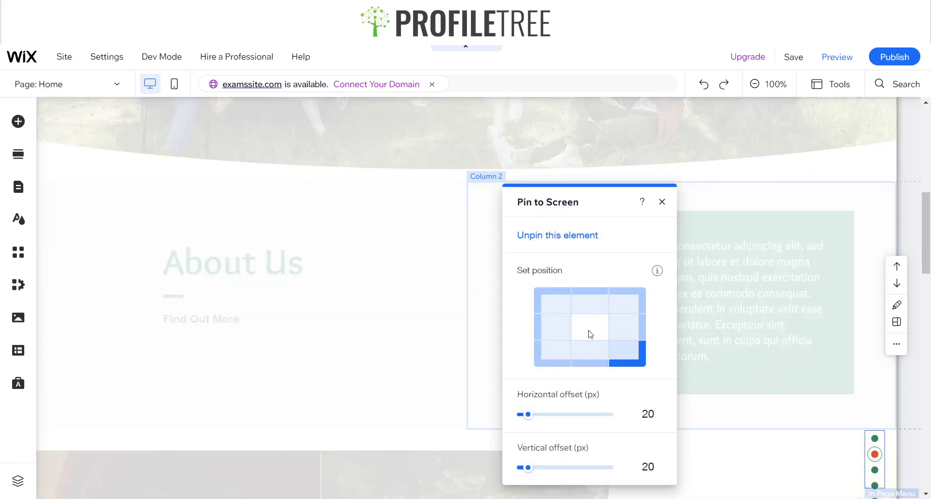
left_click(620, 333)
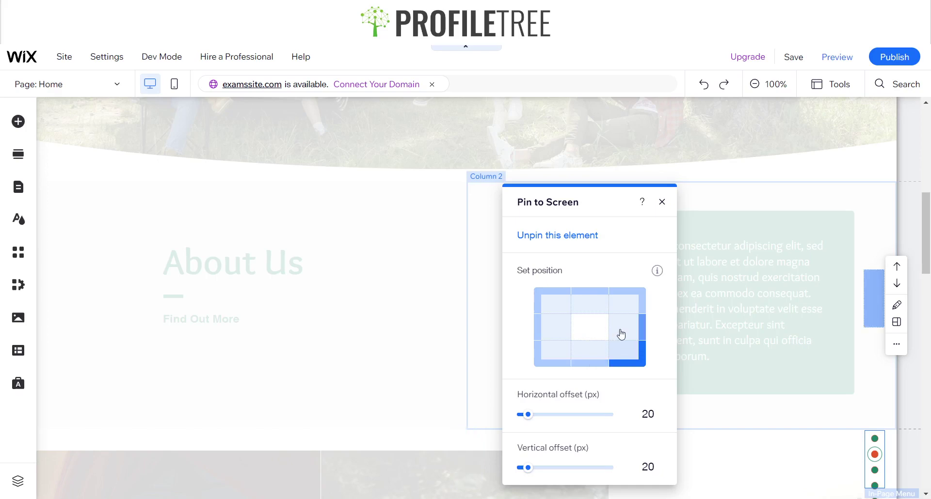
left_click(626, 300)
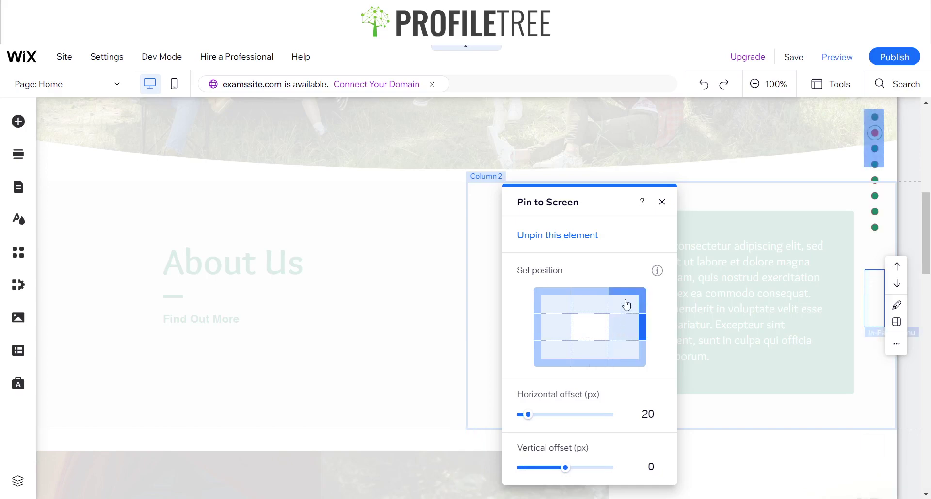
left_click(593, 300)
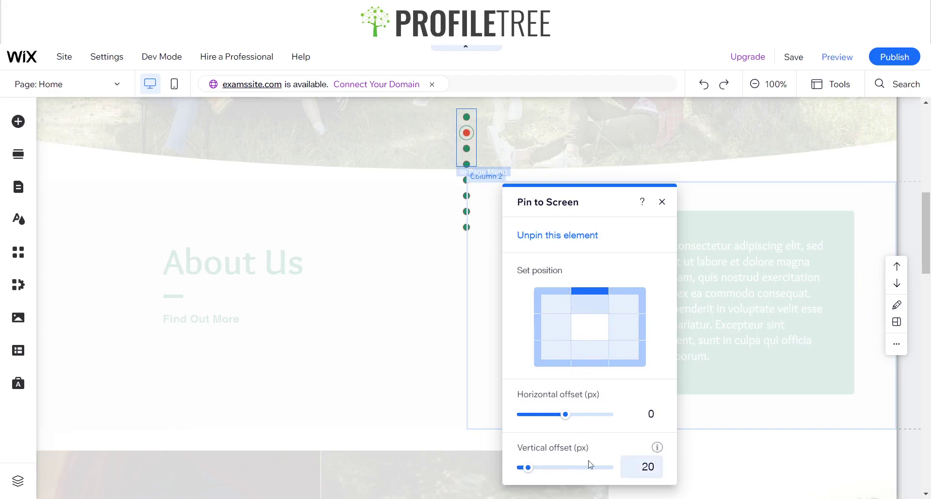
left_click(550, 302)
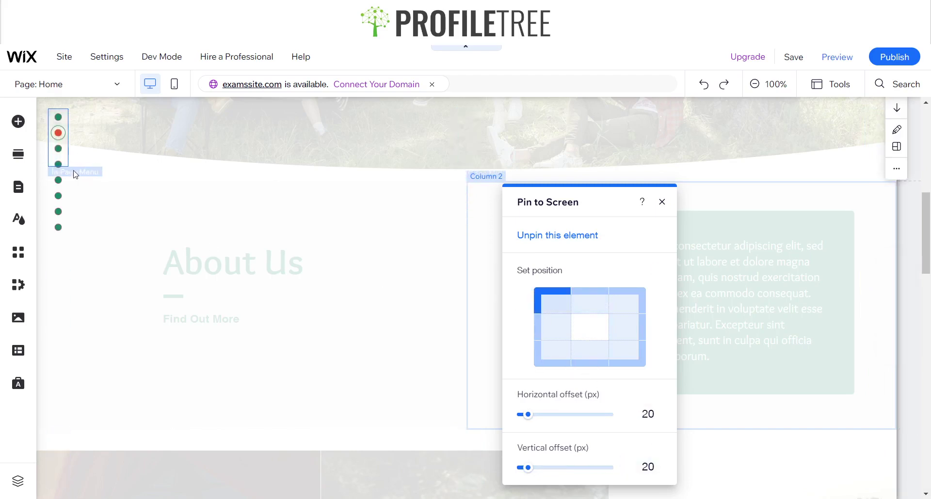
left_click(544, 326)
left_click(562, 353)
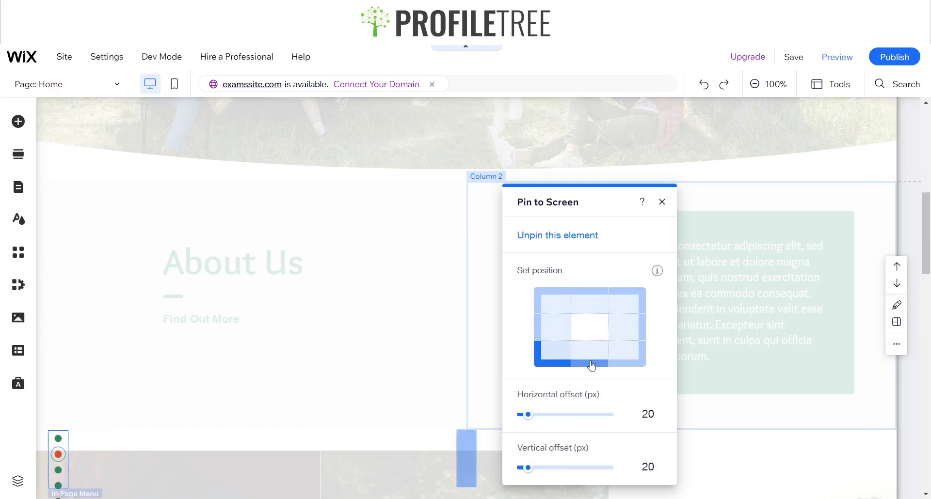
left_click(592, 357)
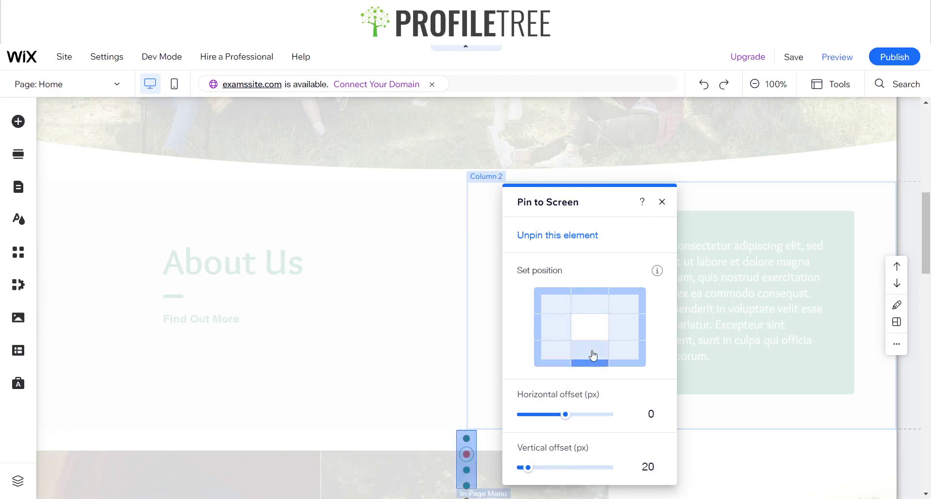
left_click(628, 327)
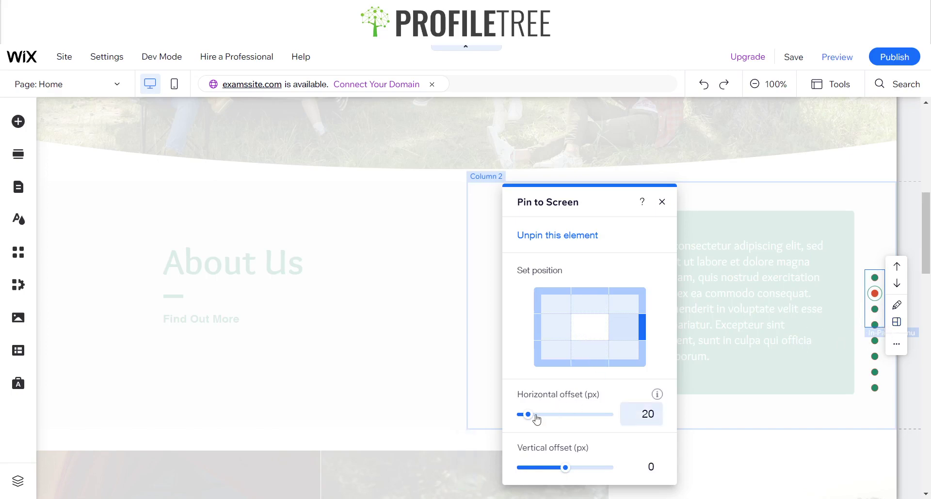
left_click_drag(529, 415, 560, 415)
left_click(573, 415)
Step: Close the pin settings and select the right-hand column of the About Us strip
key("Escape")
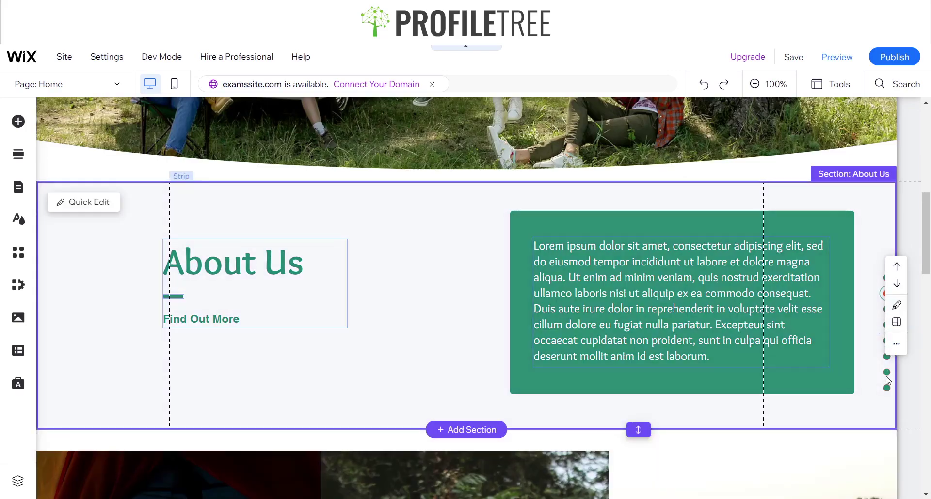
left_click(889, 374)
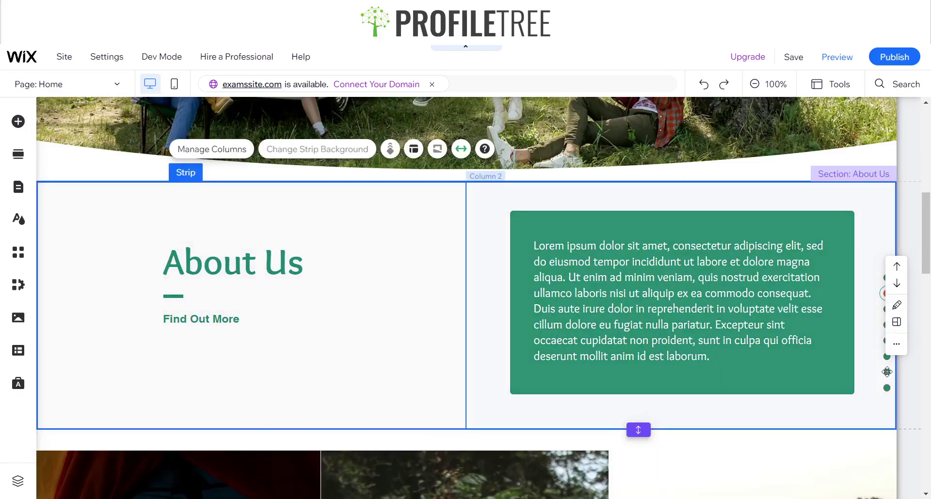
left_click(889, 376)
right_click(888, 376)
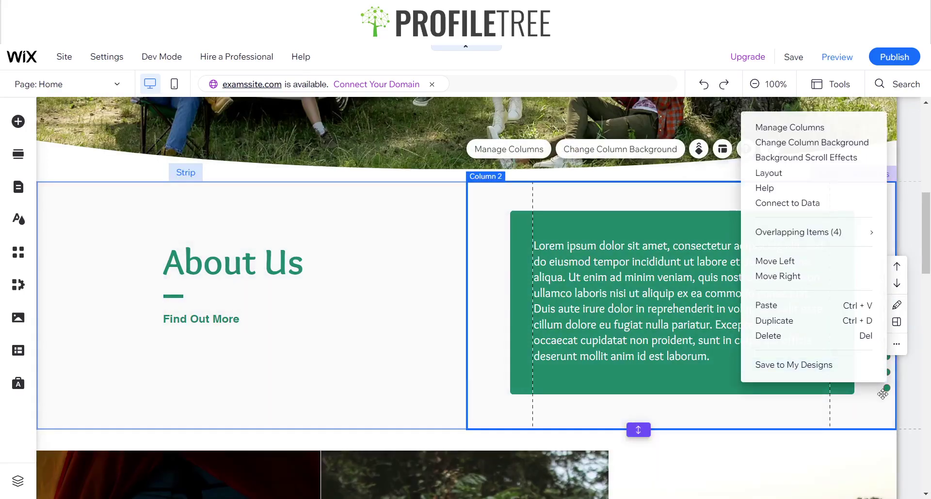
Step: Move the in-page menu out of the column and pin it to the middle of the right edge
left_click_drag(881, 392, 466, 459)
right_click(466, 459)
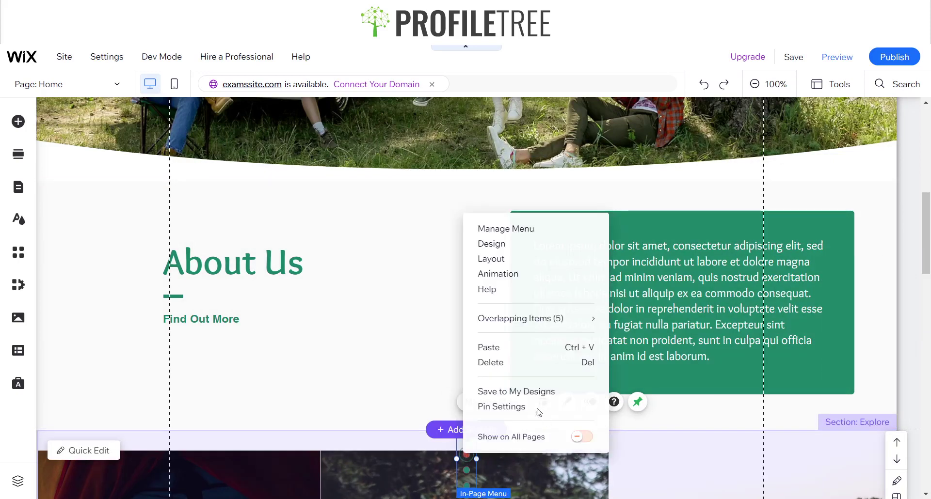
left_click(528, 412)
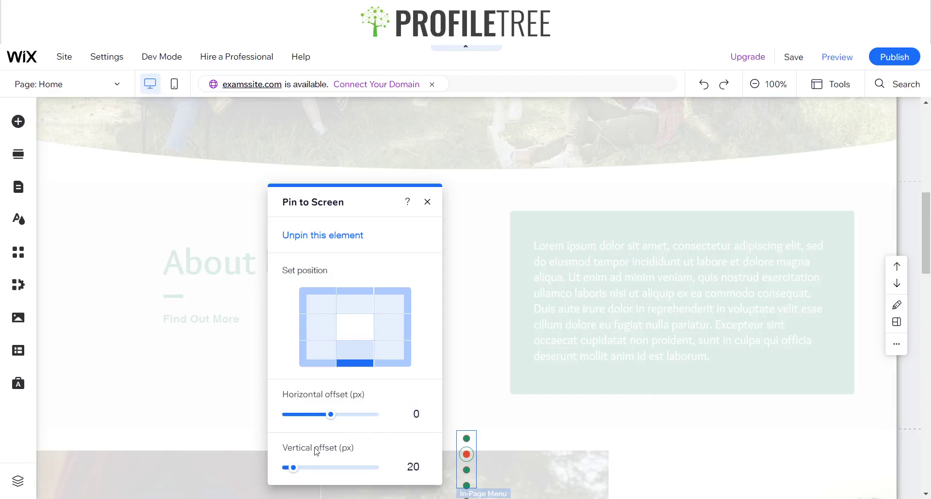
left_click(386, 332)
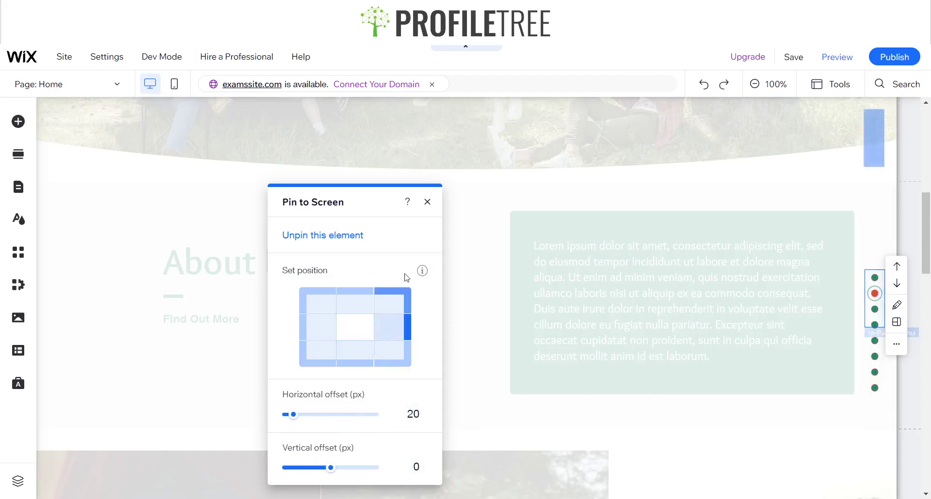
left_click(428, 203)
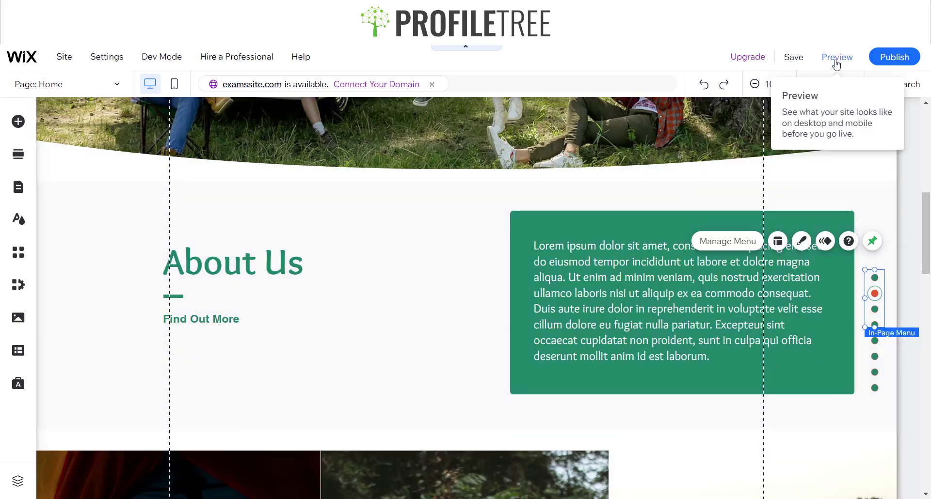
Step: Preview the site, scroll down a little and back up to the page top
left_click(837, 58)
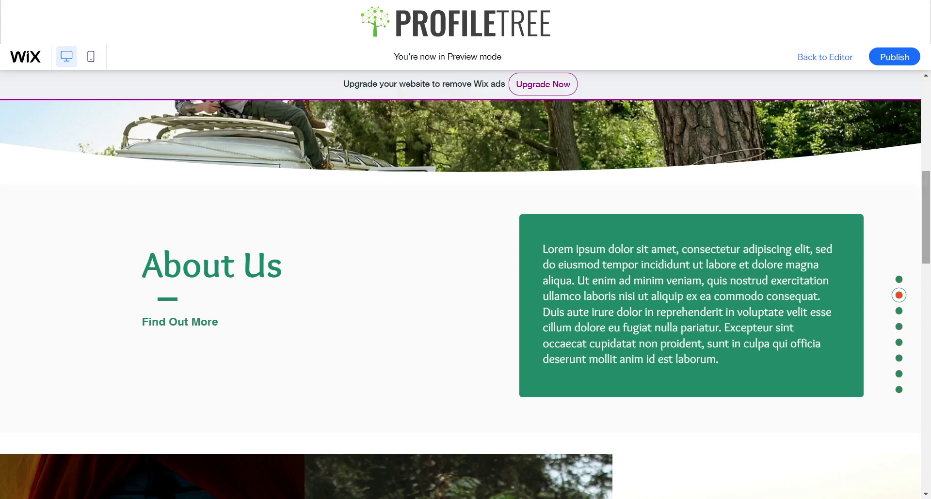
left_click_drag(927, 194, 930, 165)
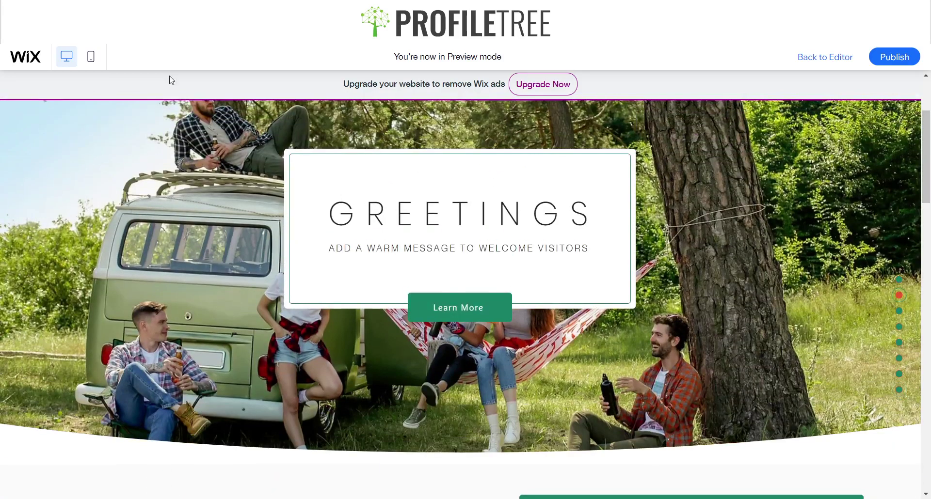
scroll(792, 199, "up", 3)
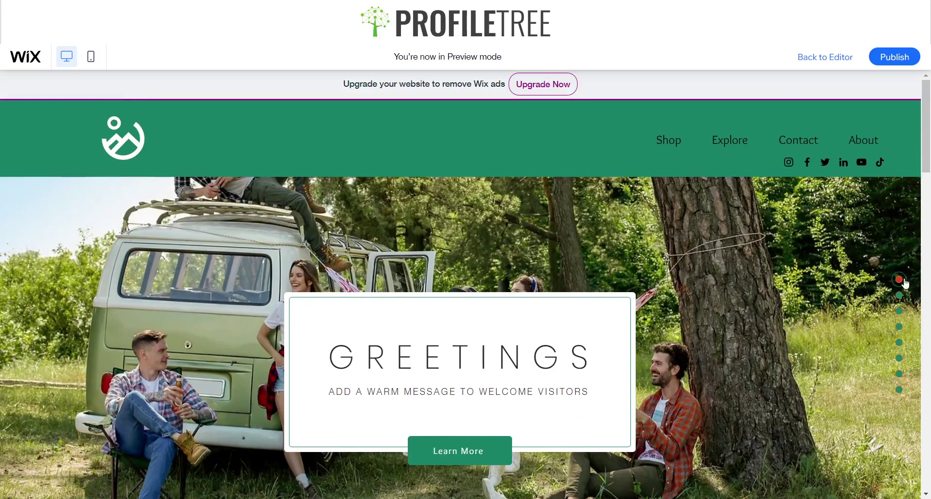
Step: Jump through the sections using each of the seven dots: hero, About Us, services, shop, contact, footer
left_click(901, 298)
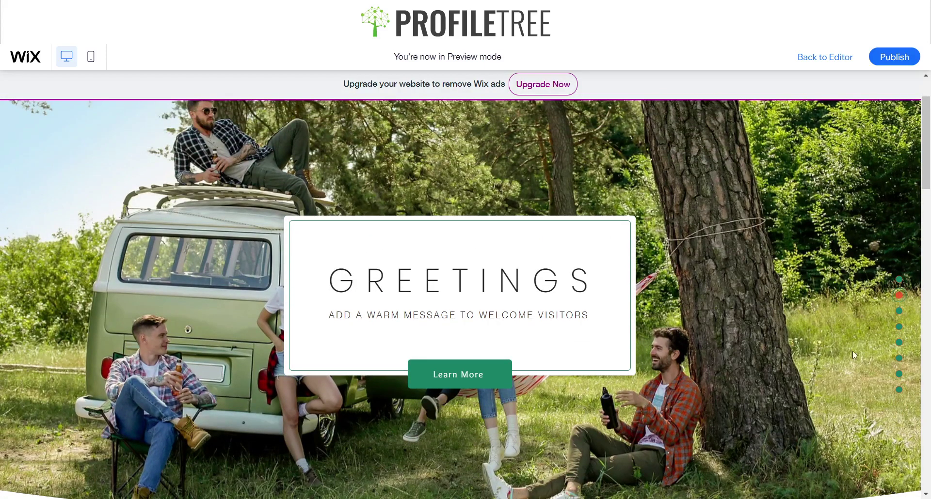
left_click(899, 310)
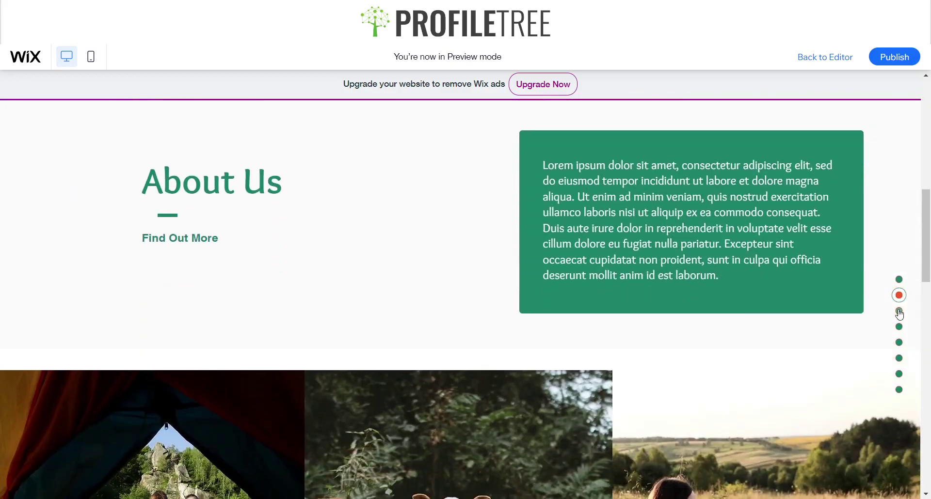
left_click(899, 327)
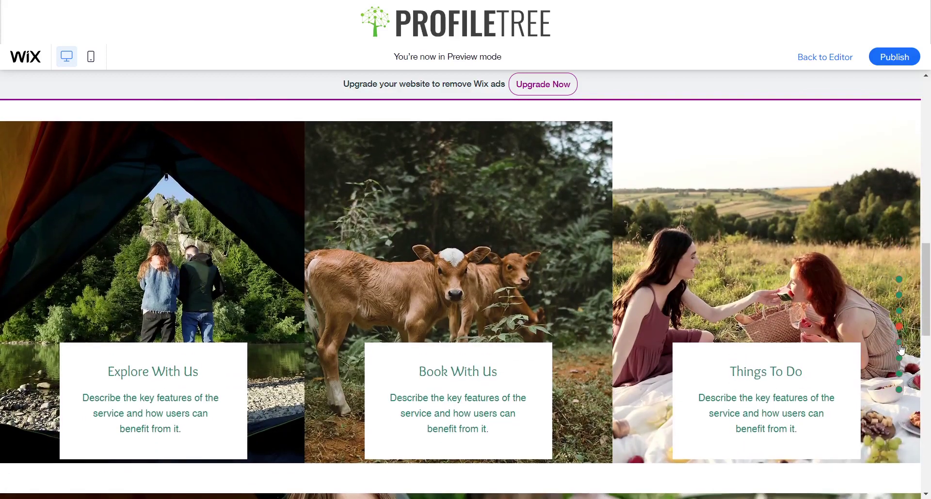
left_click(900, 344)
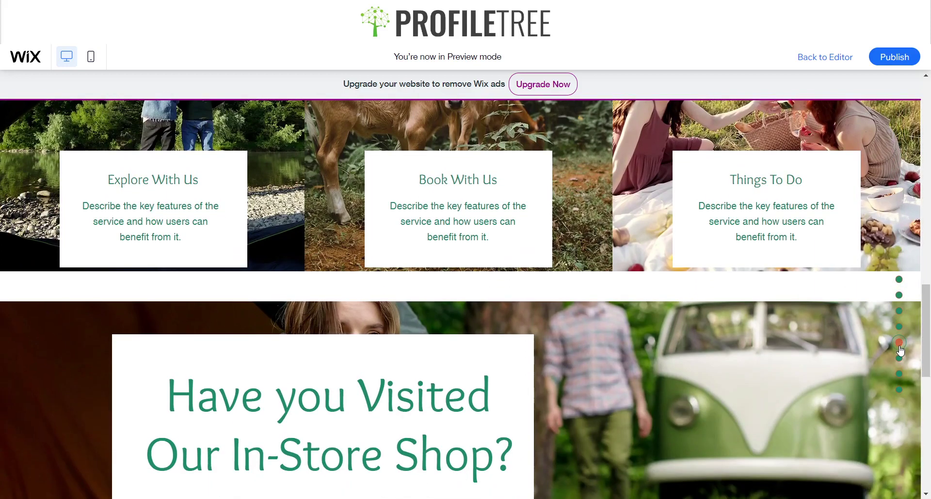
left_click(899, 359)
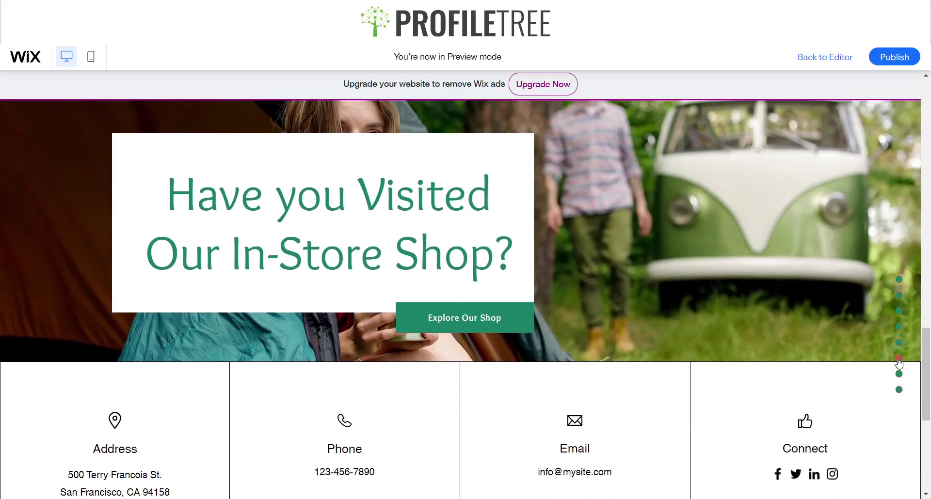
left_click(899, 375)
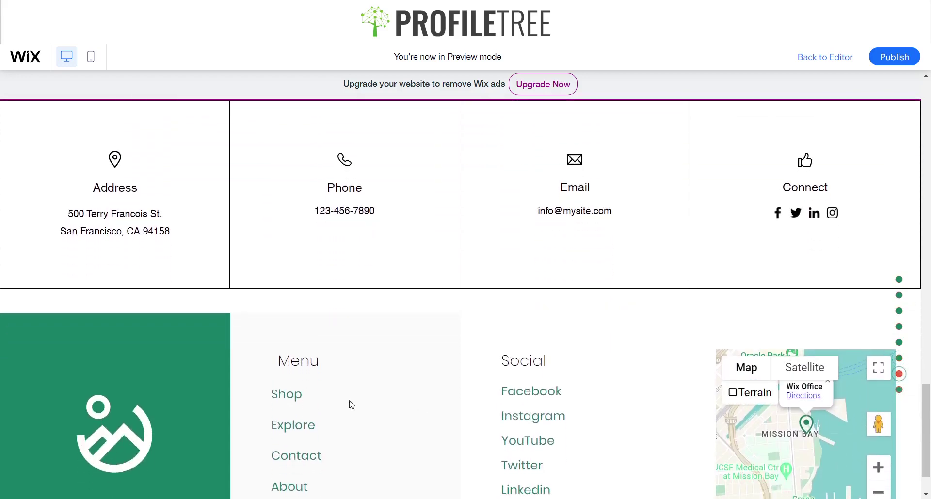
left_click(899, 391)
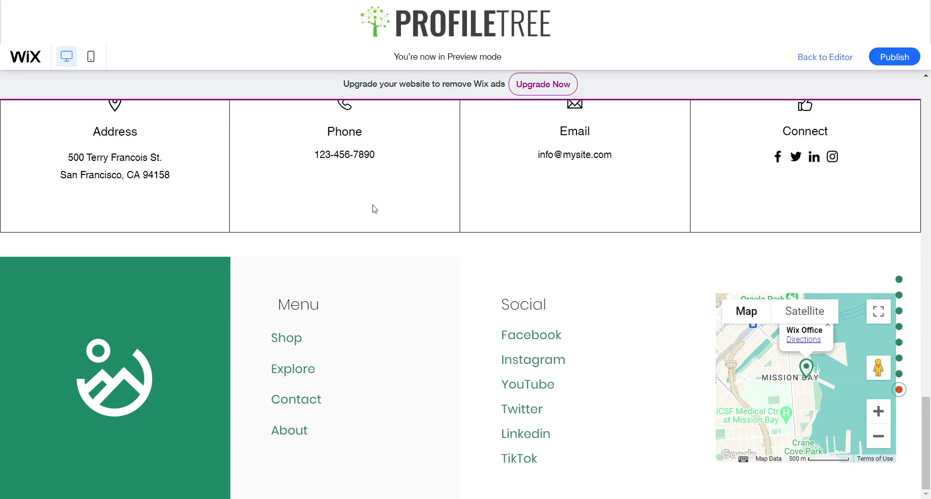
Step: Scroll back up from the footer to the About Us section
scroll(572, 236, "up", 3)
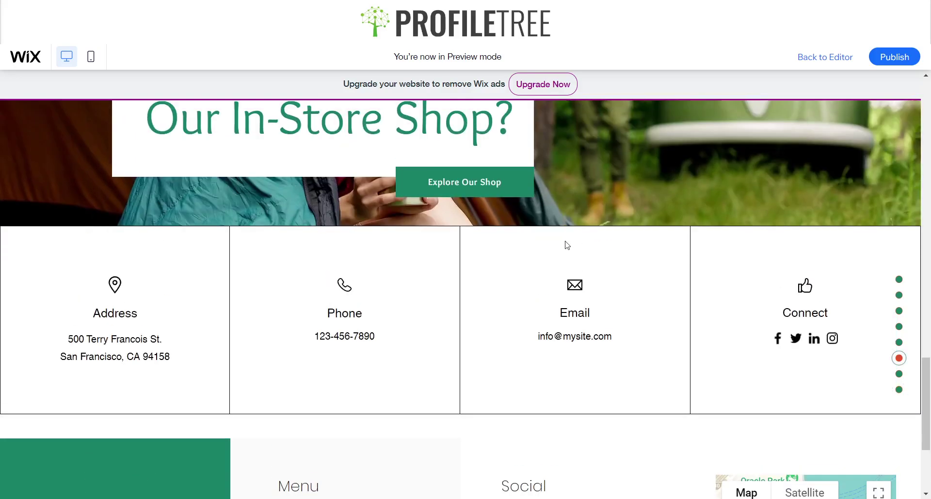
scroll(565, 245, "up", 10)
scroll(809, 266, "up", 7)
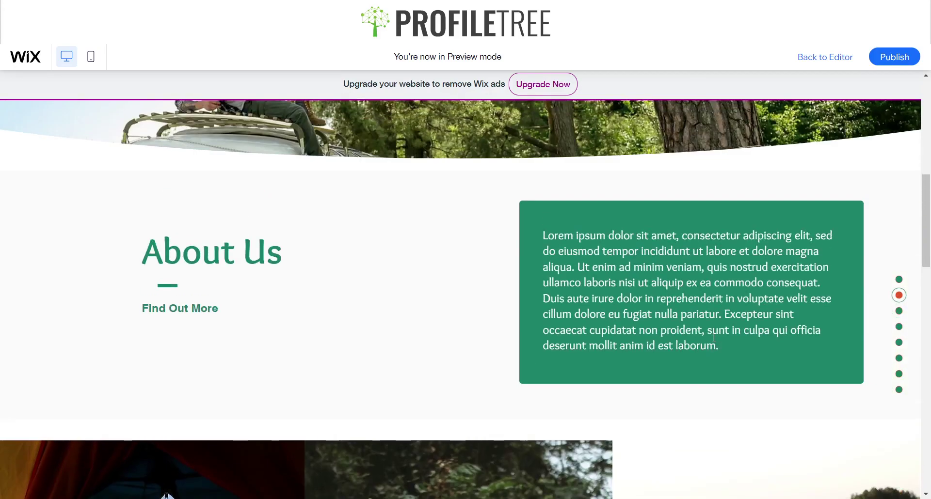